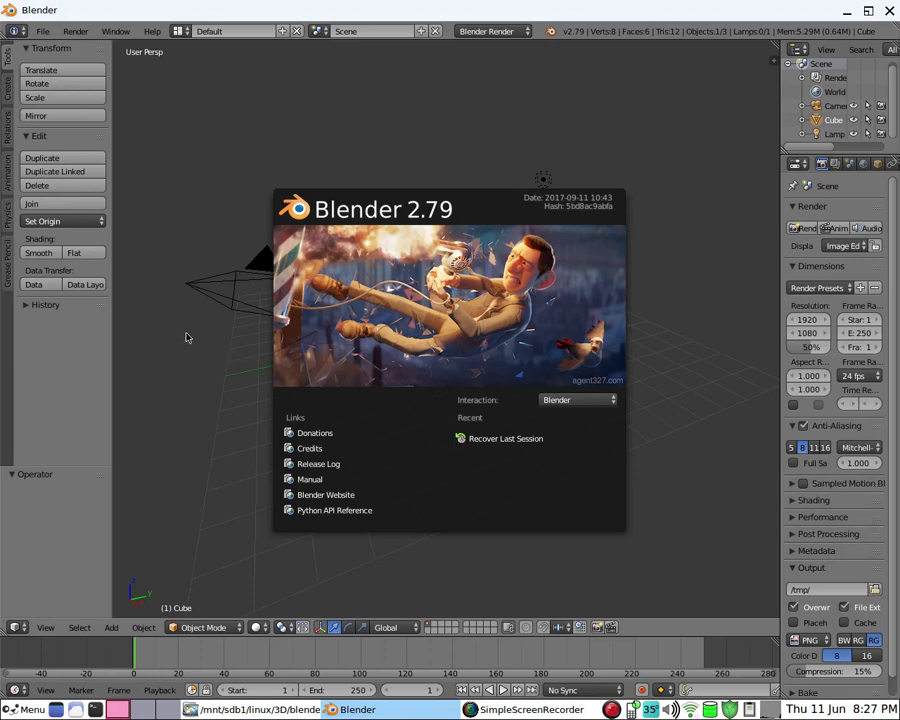
Dismiss the splash screen to reveal the default cube, camera and lamp scene
left_click(320, 225)
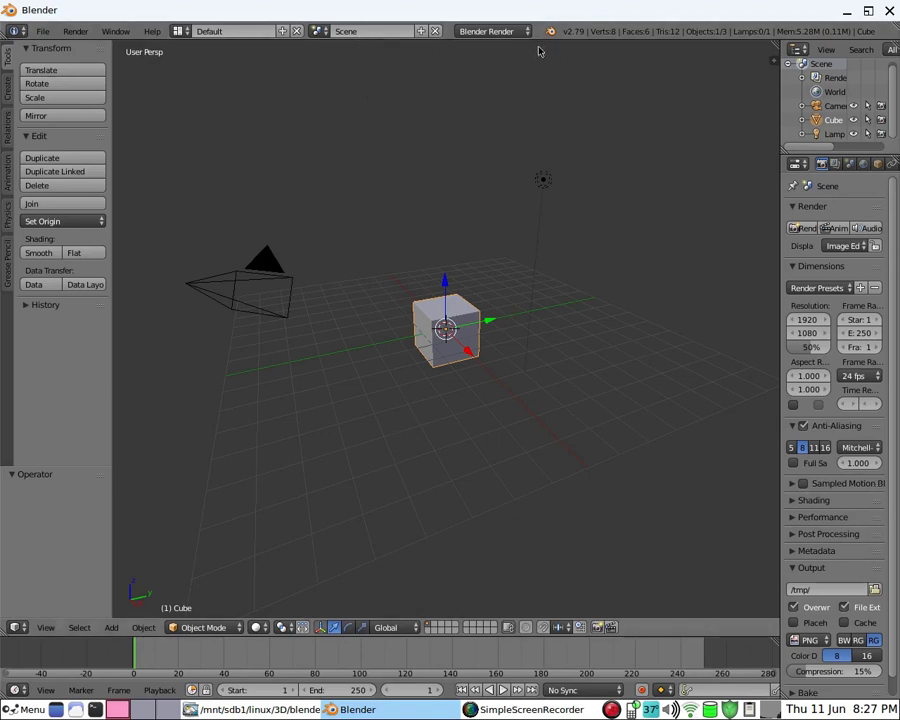
left_click_drag(538, 44, 390, 14)
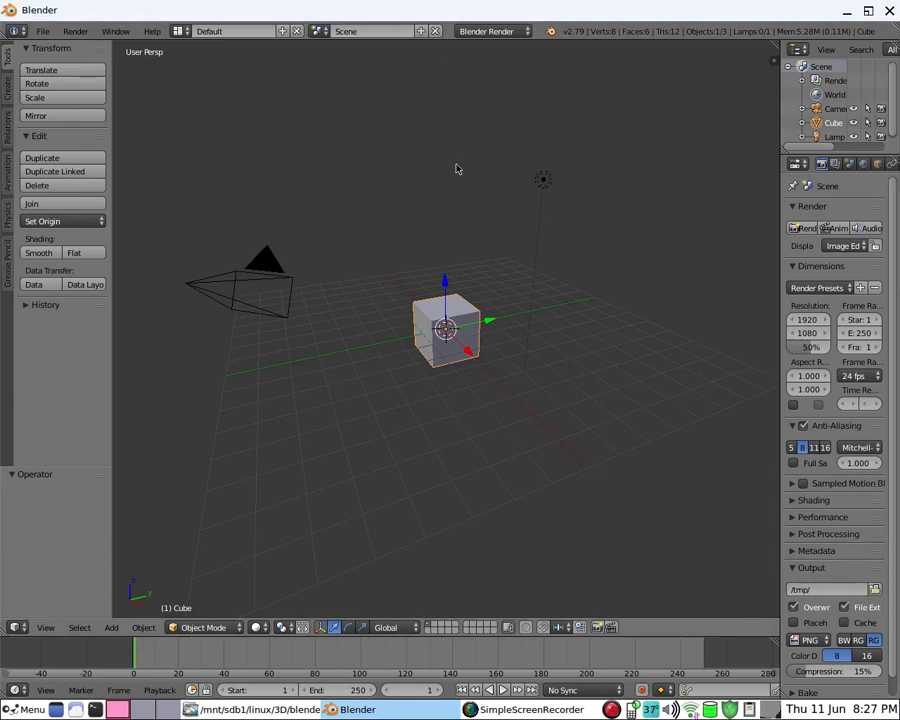
left_click(15, 31)
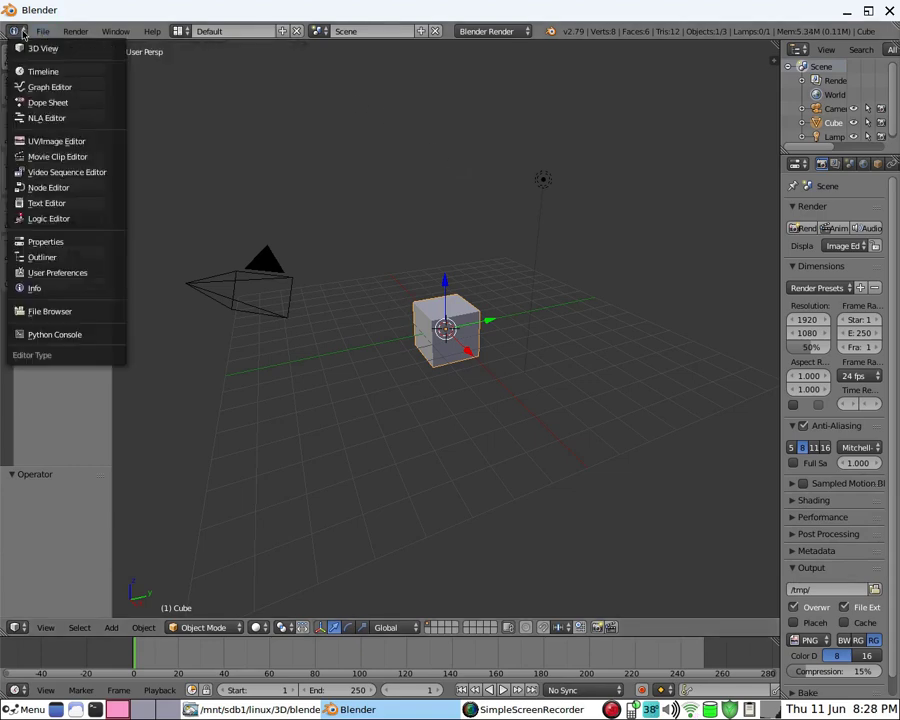
left_click(800, 50)
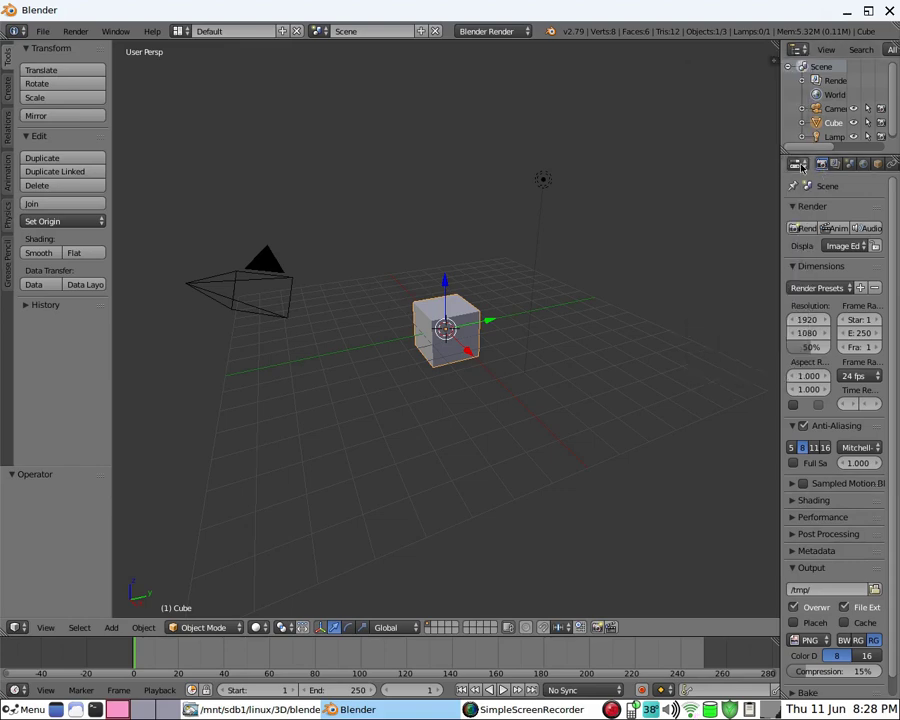
left_click(800, 165)
left_click(20, 628)
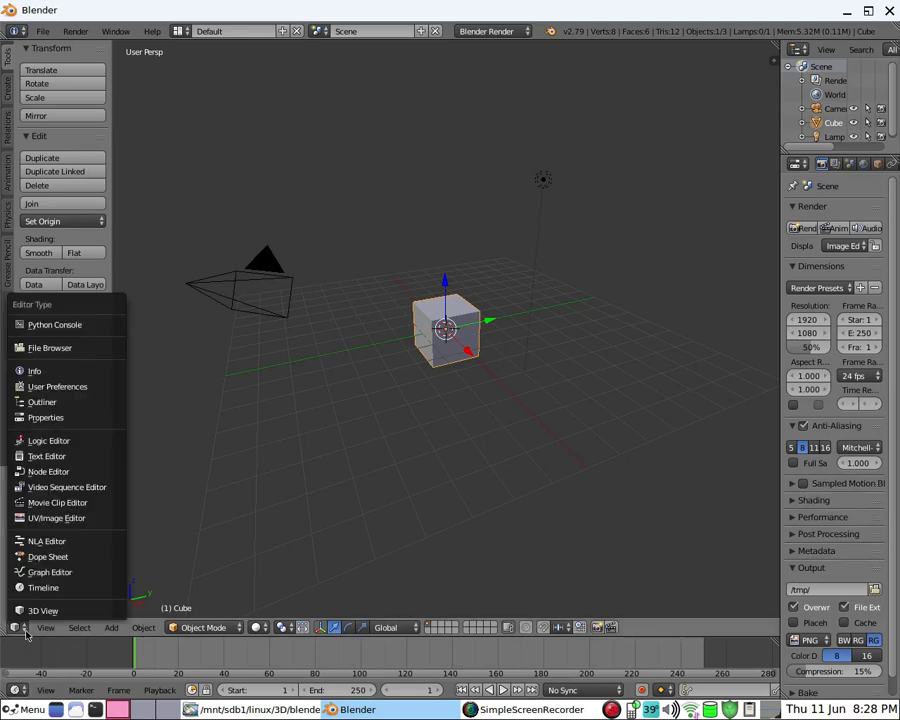
left_click(15, 690)
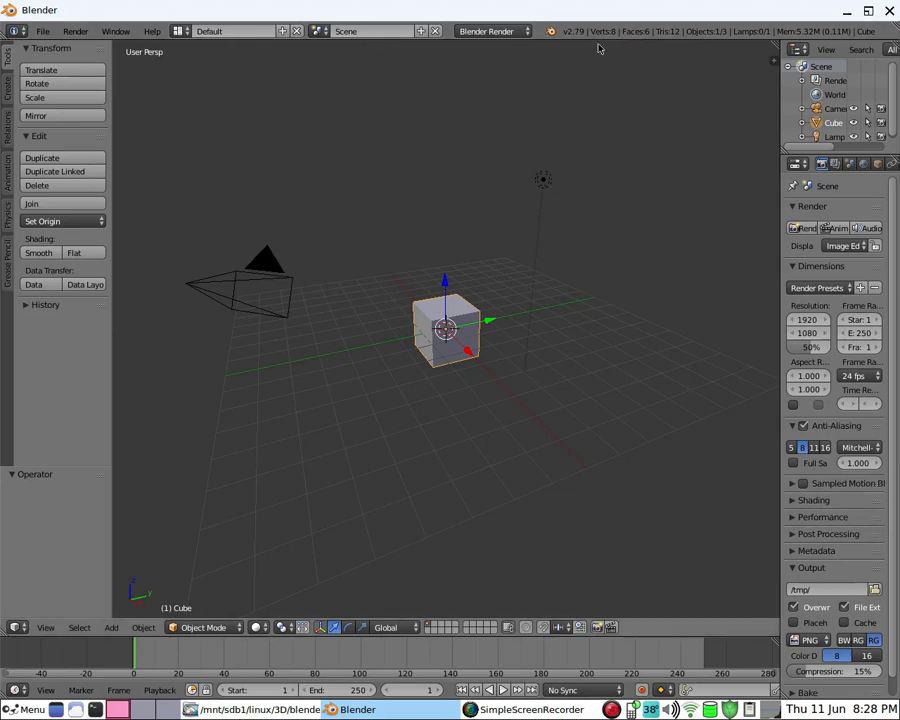
left_click(20, 33)
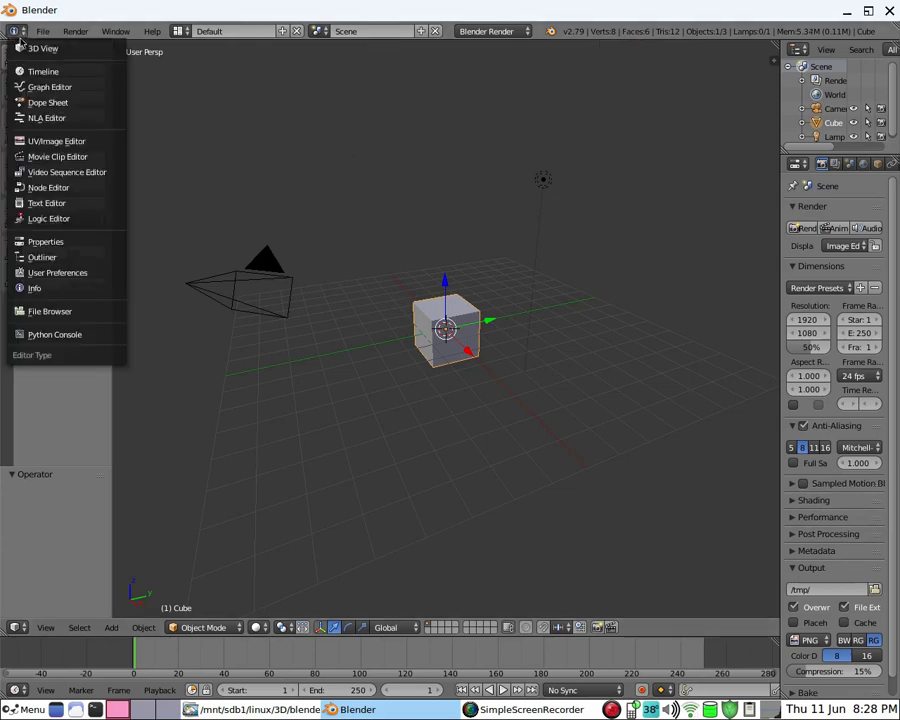
left_click(30, 289)
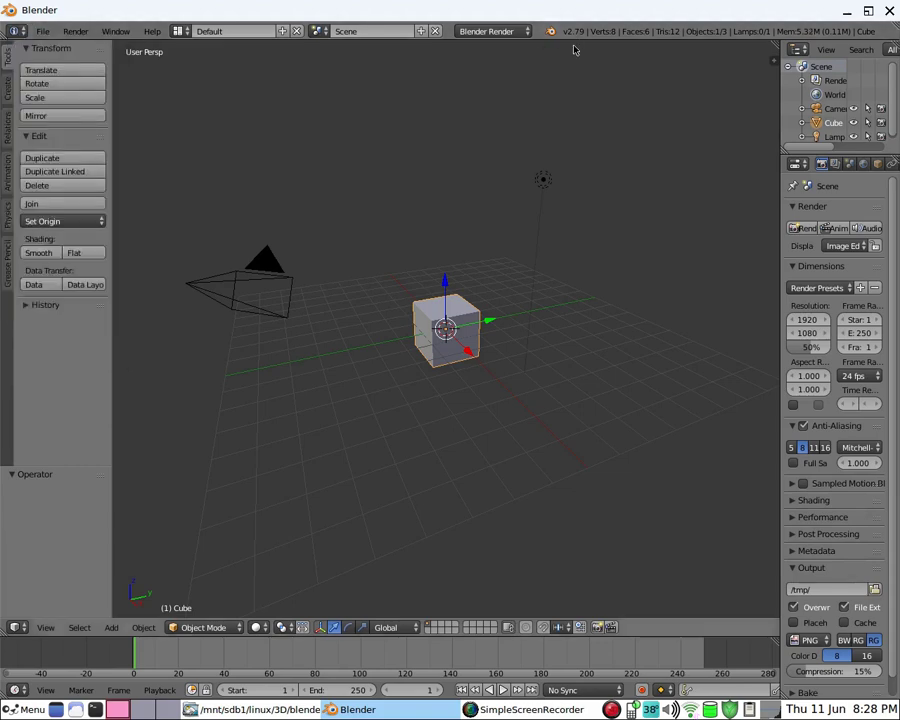
left_click_drag(572, 40, 559, 212)
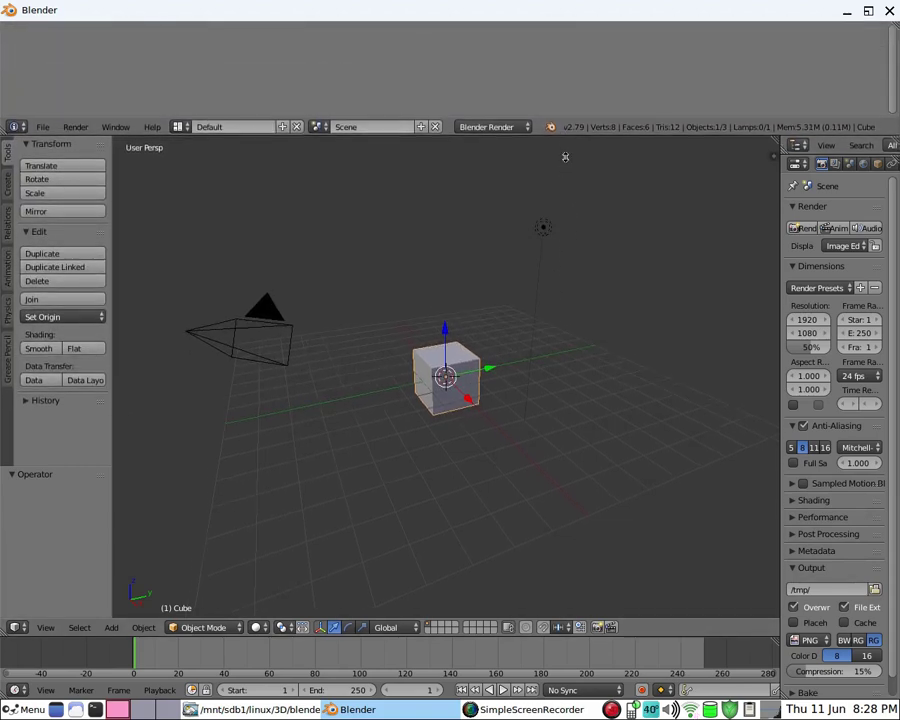
left_click(16, 127)
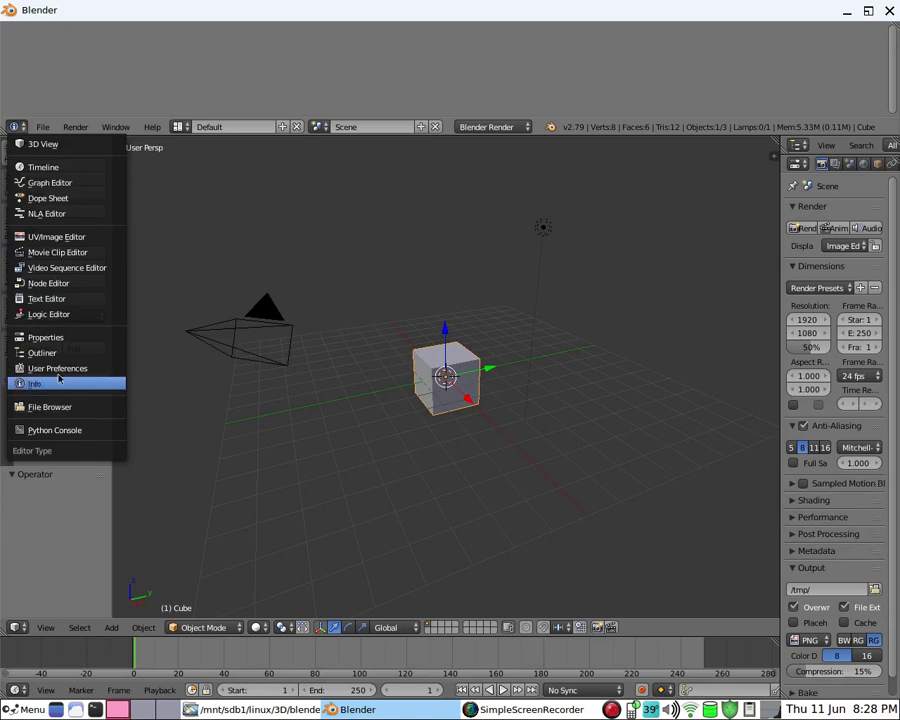
left_click(47, 146)
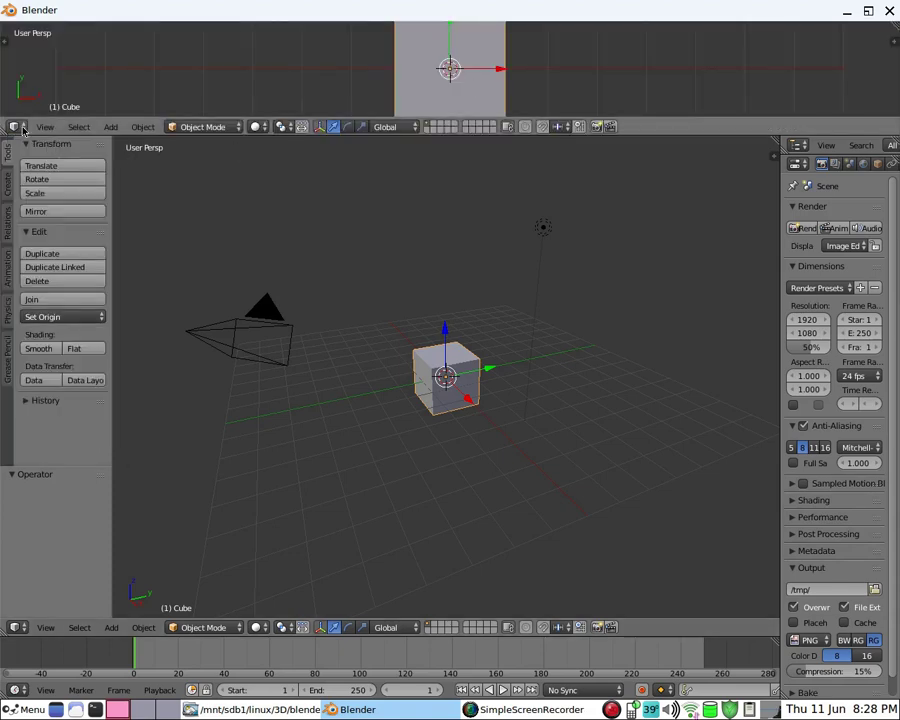
left_click(16, 127)
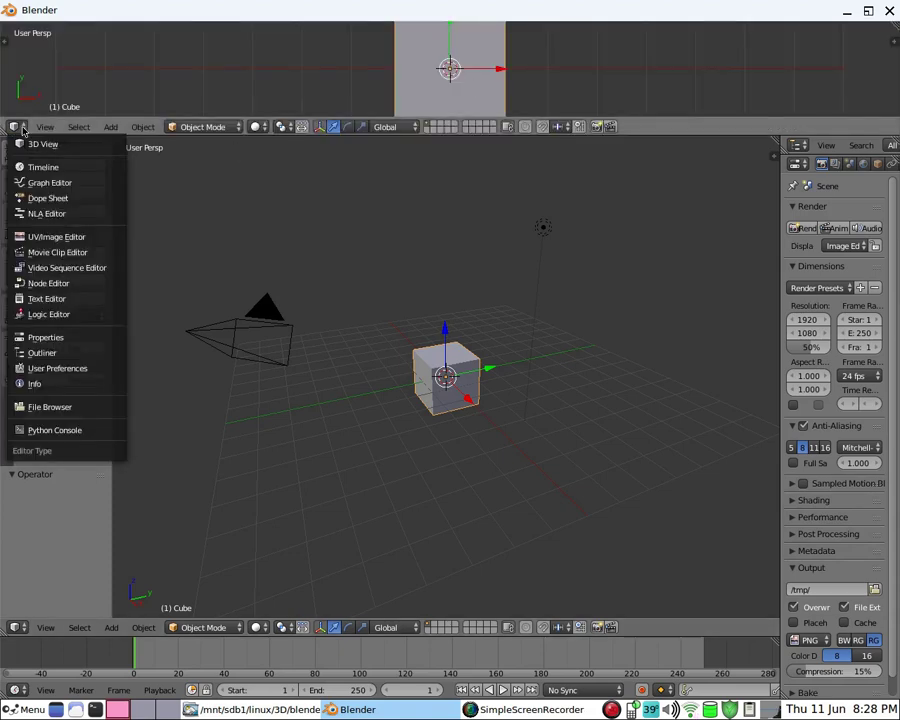
left_click(34, 383)
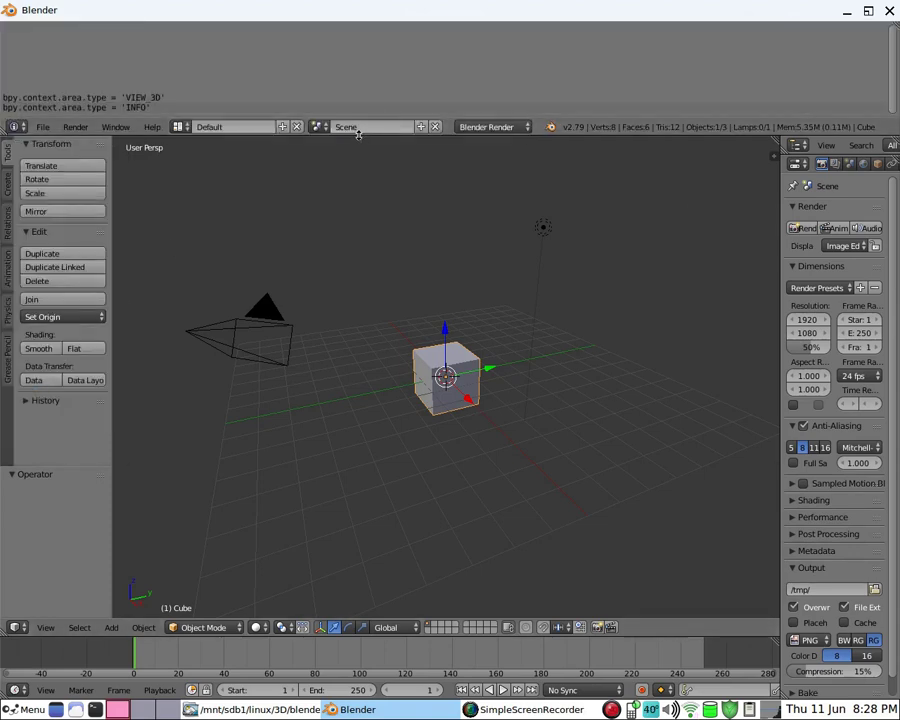
left_click_drag(356, 134, 352, 16)
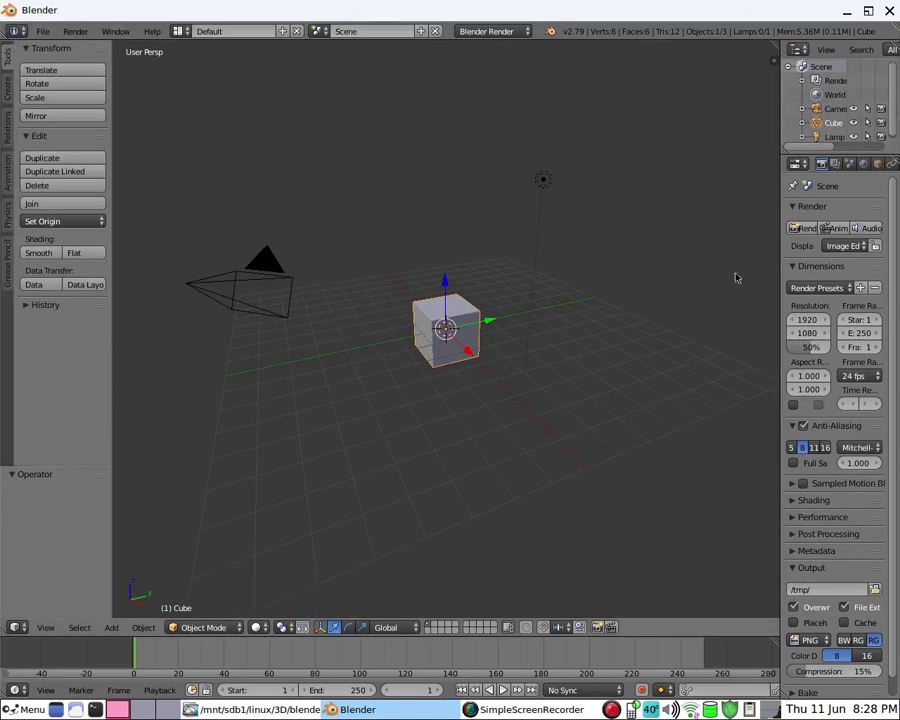
Widen the right-hand column, then turn the Properties area into a second 3D viewport
left_click_drag(780, 280, 681, 295)
left_click_drag(598, 296, 729, 320)
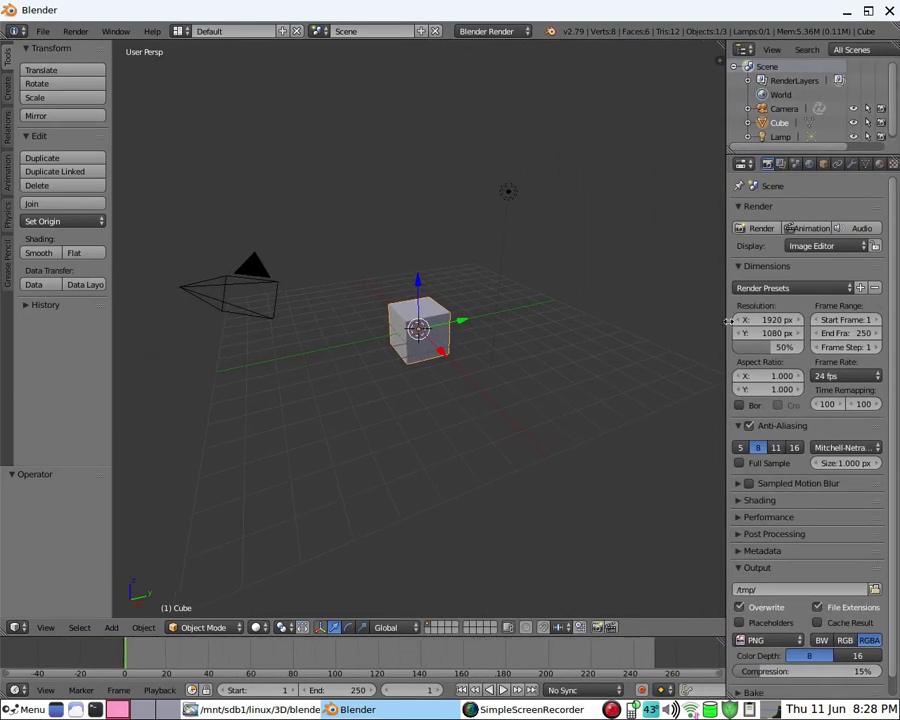
left_click(744, 164)
left_click(768, 182)
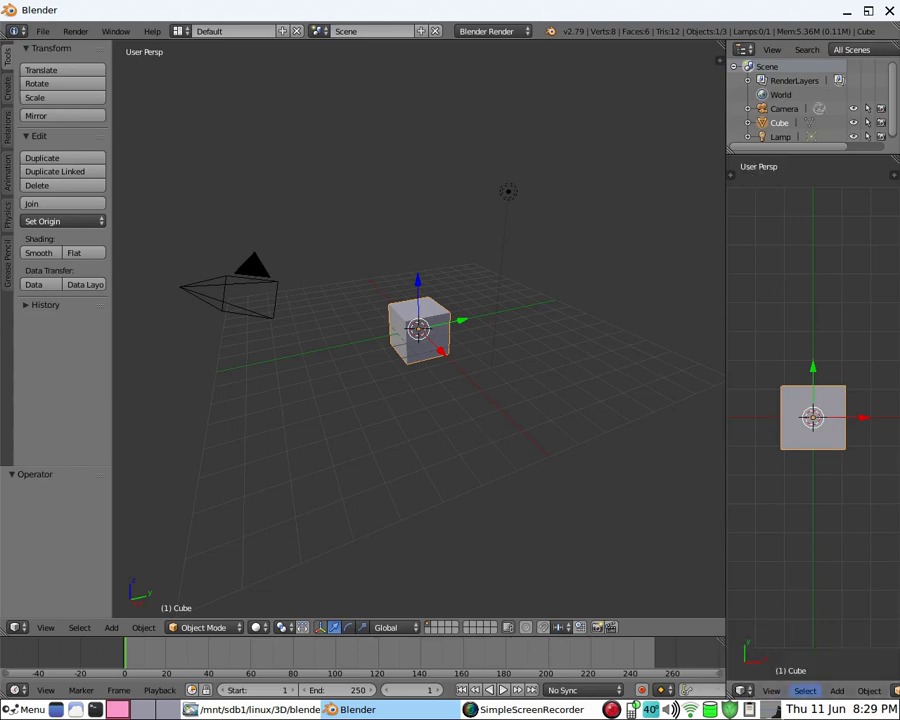
Switch the right area back to Properties and narrow the column slightly
left_click(742, 690)
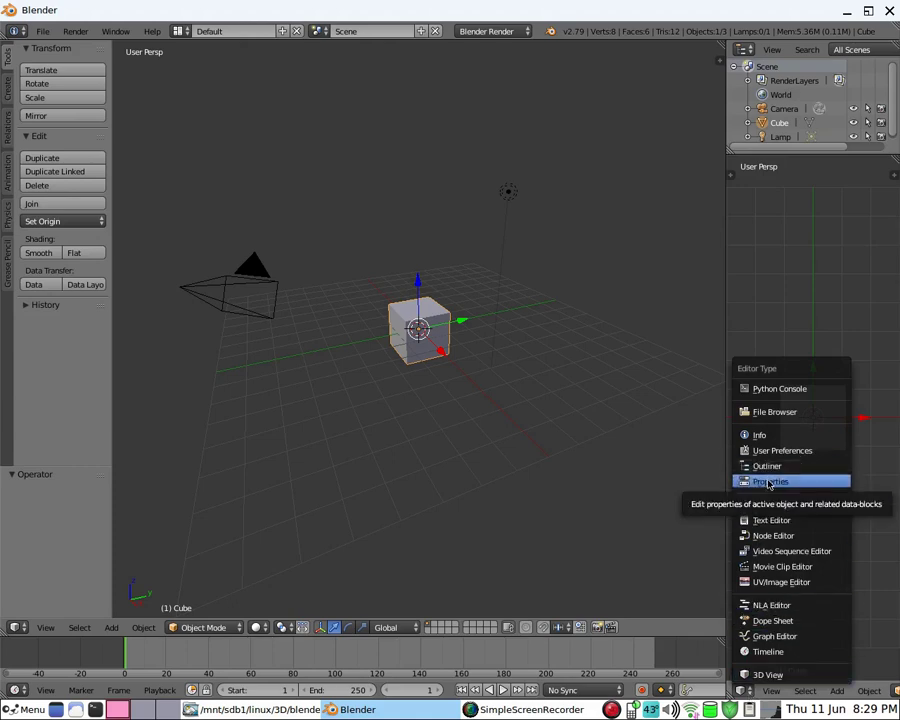
left_click(775, 485)
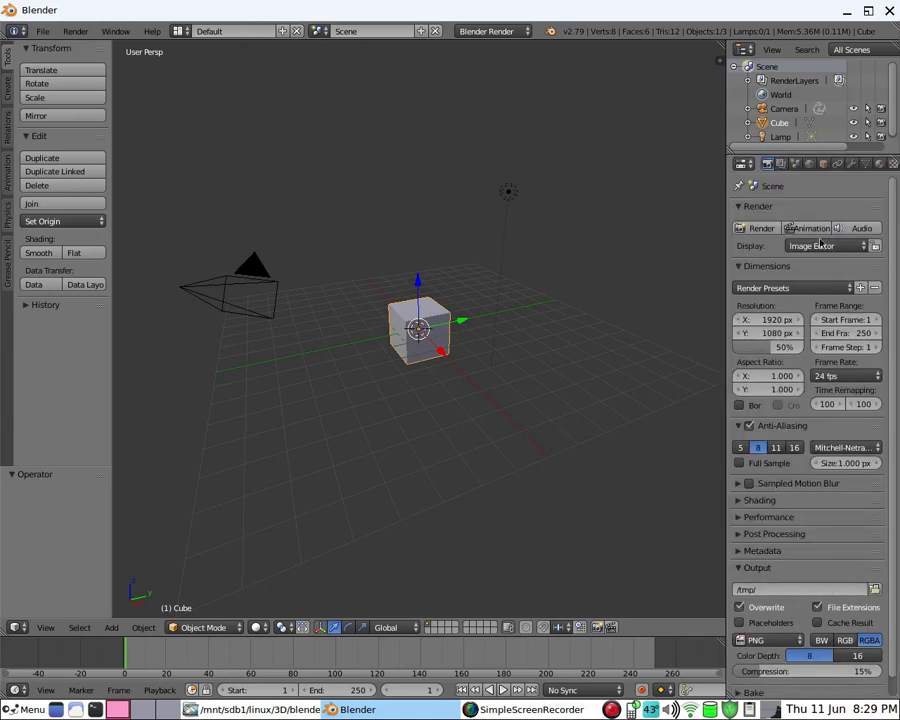
left_click_drag(726, 240, 750, 245)
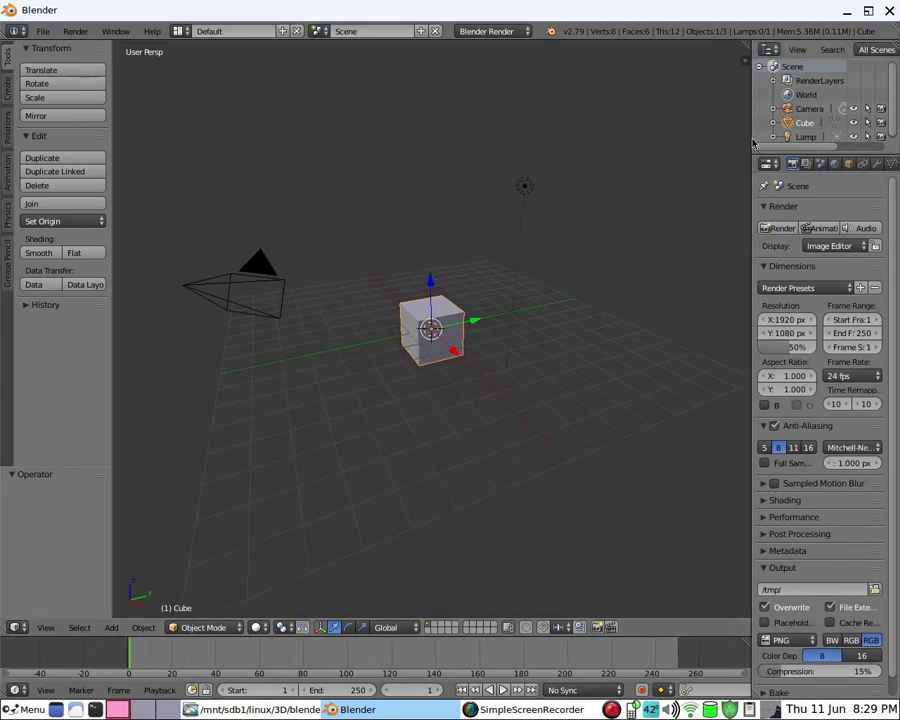
Widen the right-hand column, give the Outliner more height, and show its editor type list
left_click_drag(753, 143, 688, 143)
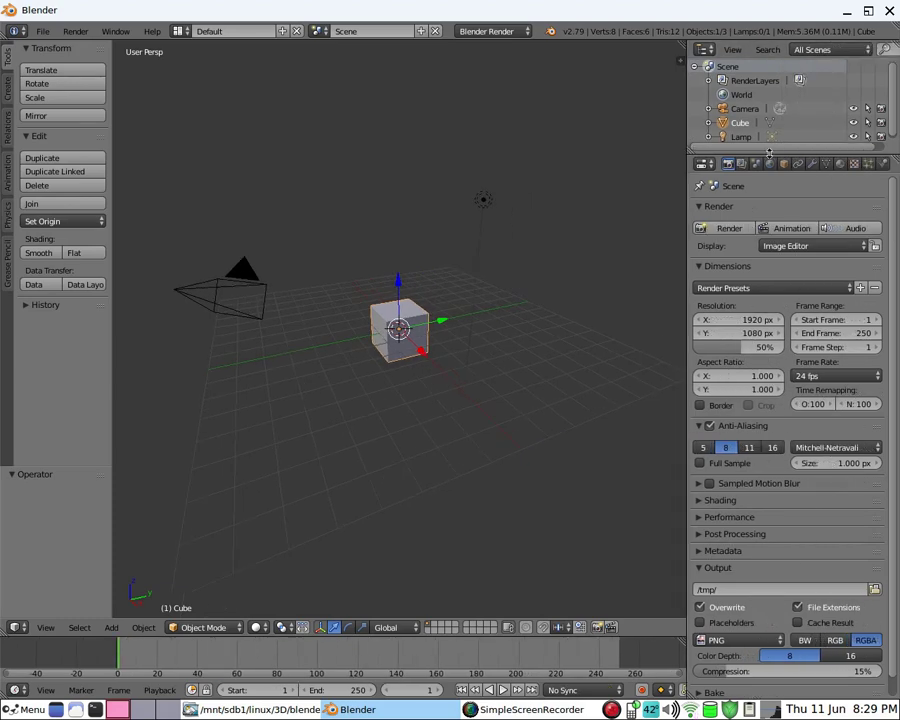
left_click_drag(769, 151, 801, 209)
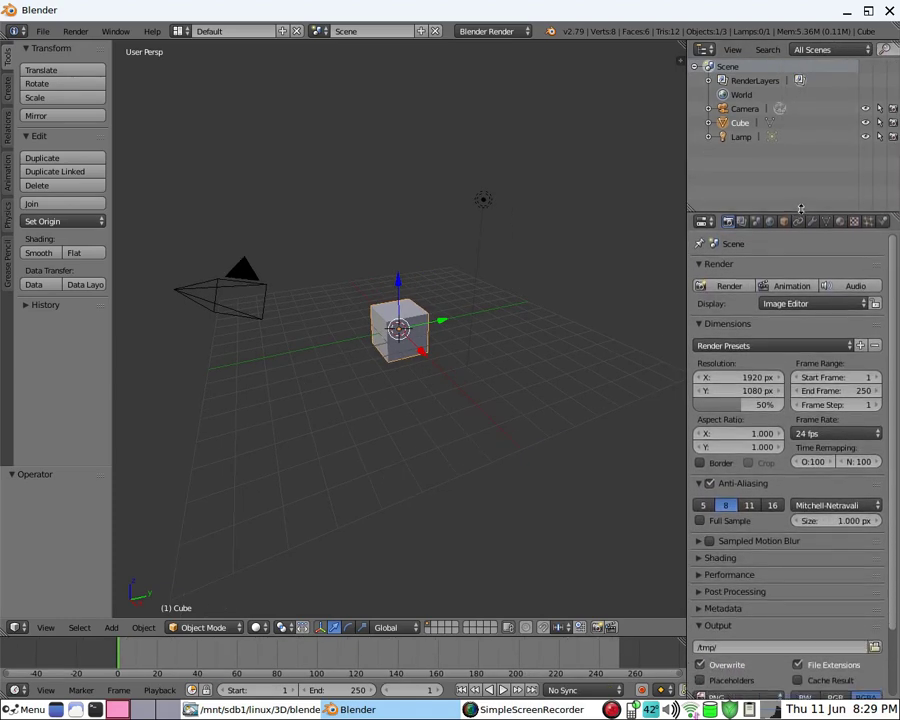
left_click(708, 50)
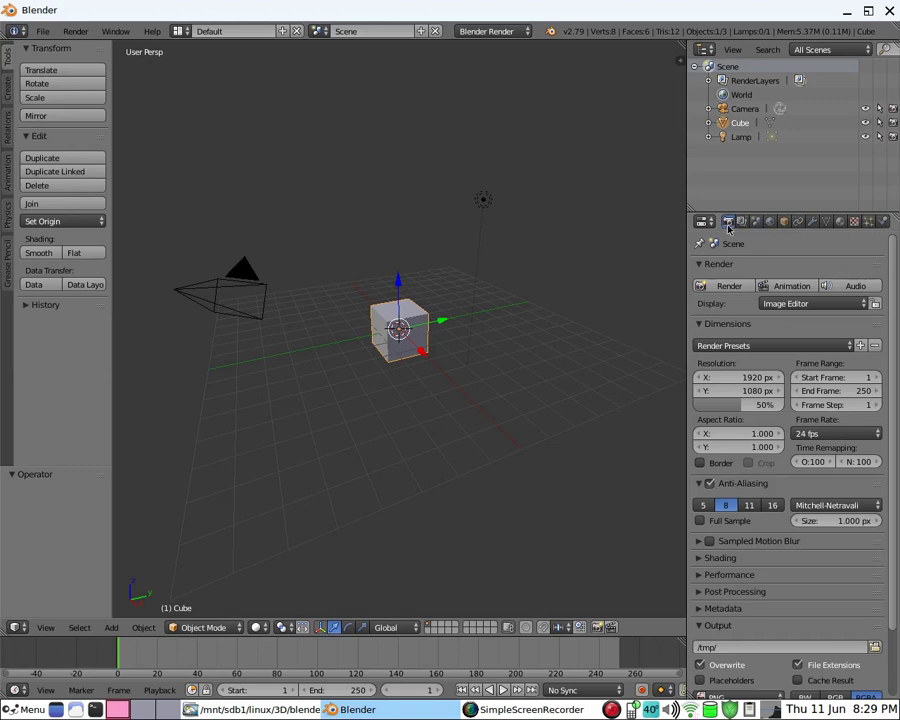
Narrow the right panels slightly, move the Transform panel, and collapse the tool shelf
left_click_drag(688, 280, 716, 280)
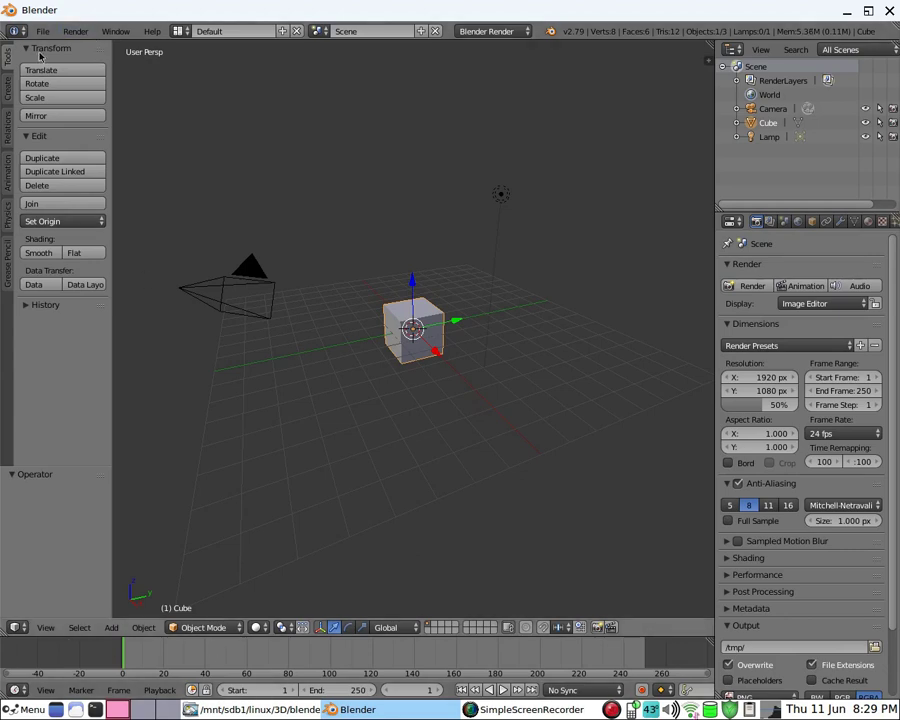
left_click_drag(70, 47, 5, 57)
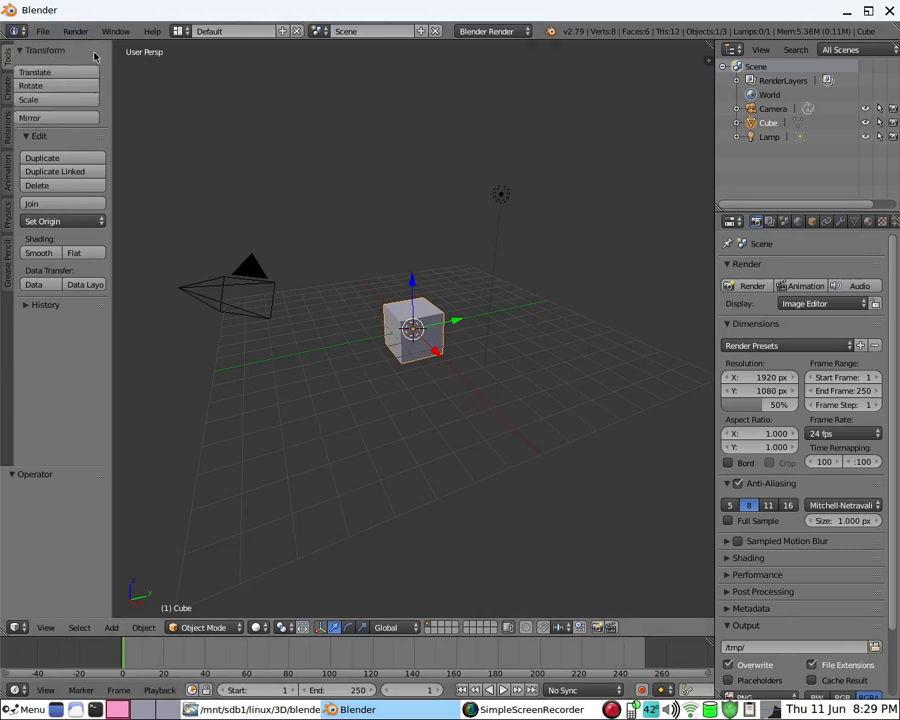
left_click_drag(108, 336, 3, 339)
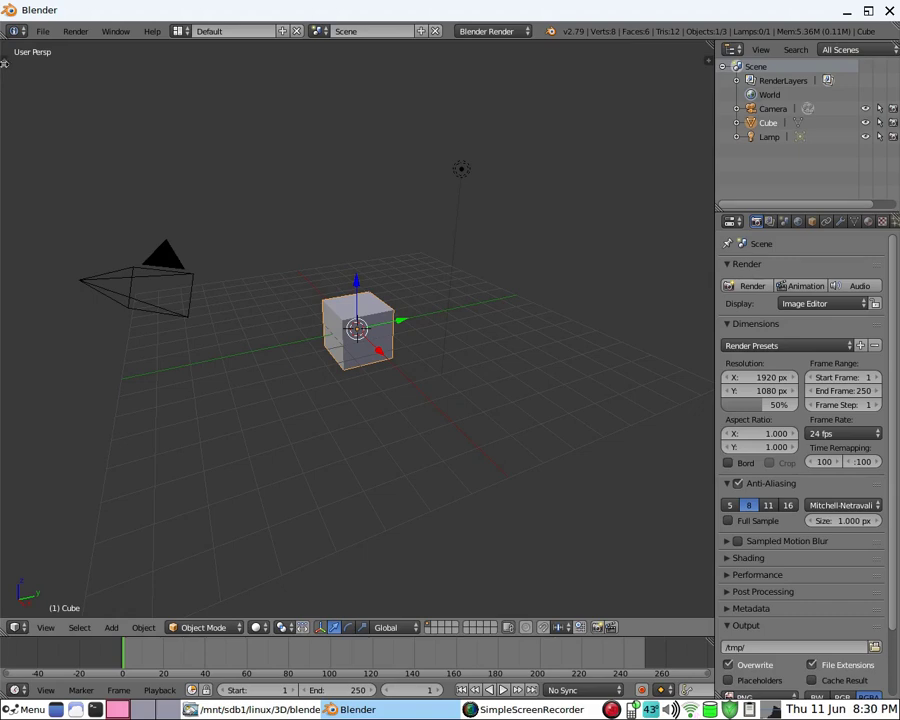
Reopen and widen the tool shelf, viewing the Create tab before returning to Tools
left_click(4, 62)
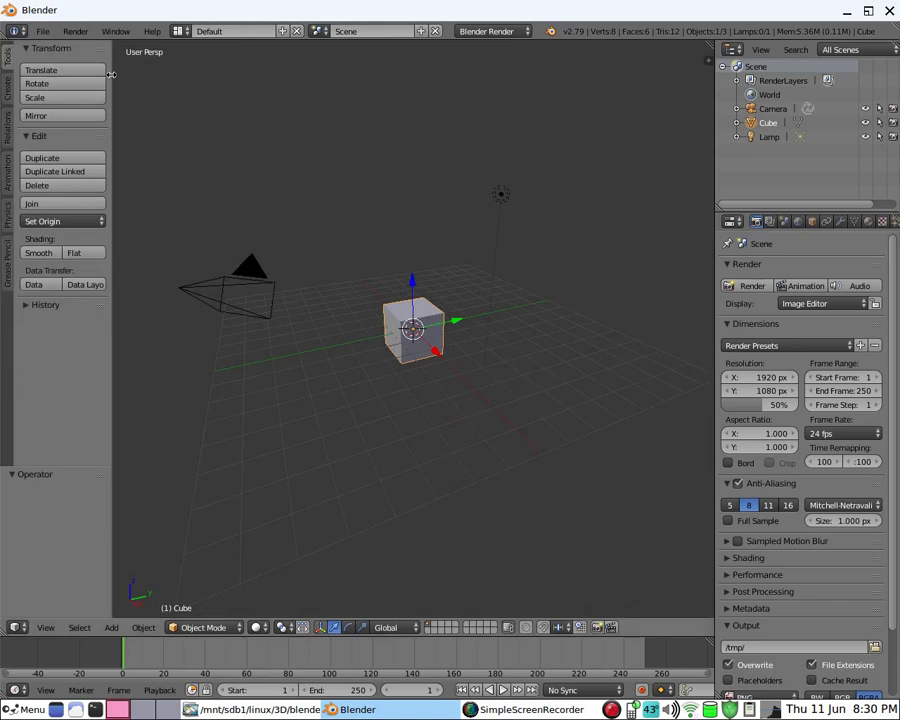
mouse_move(111, 74)
left_mouse_down()
mouse_move(140, 80)
mouse_move(10, 86)
mouse_move(160, 74)
mouse_move(20, 80)
mouse_move(116, 90)
mouse_move(107, 98)
left_mouse_up()
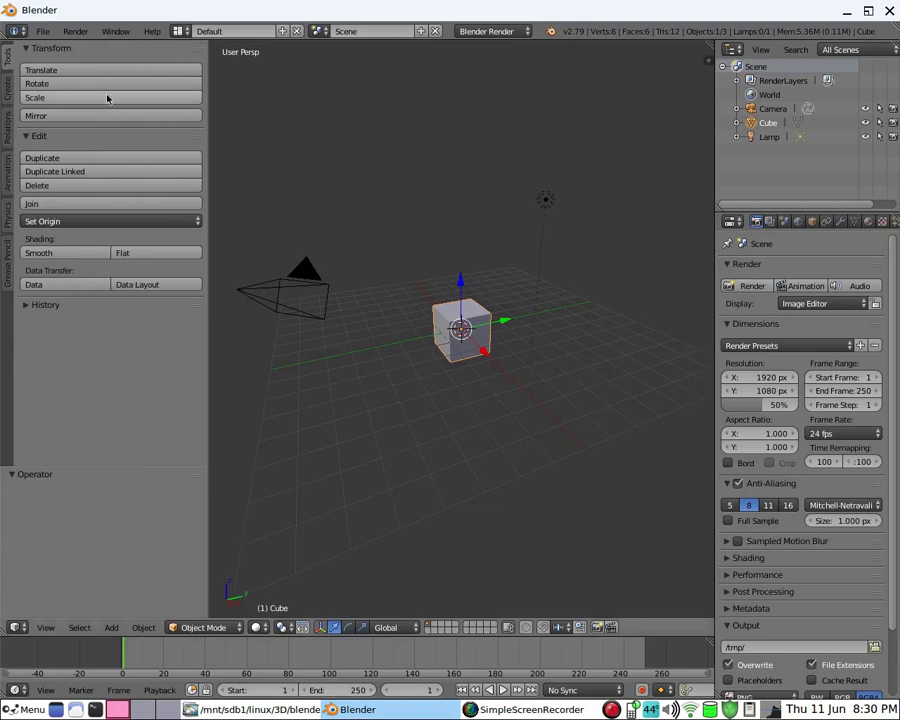
left_click(7, 86)
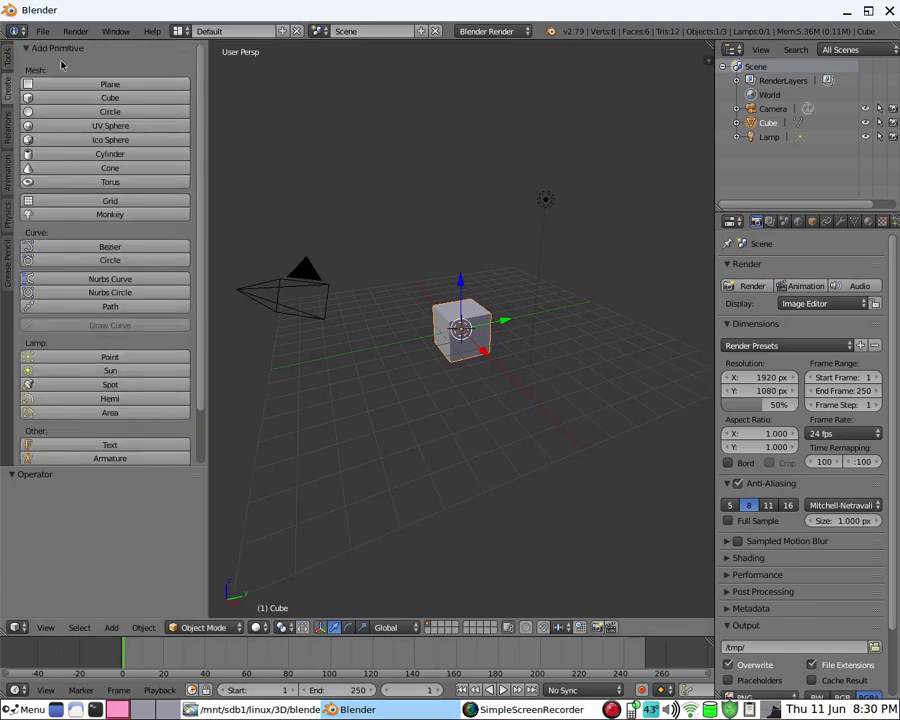
left_click(8, 54)
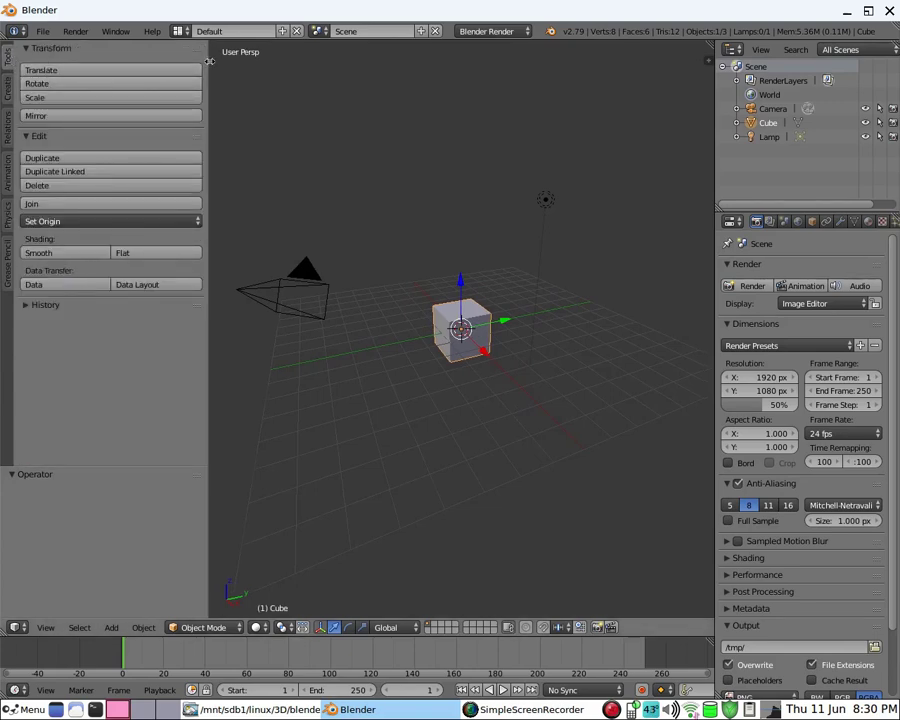
Hide the tool shelf, browse and close the N properties sidebar, then list the timeline's editor types
key("t")
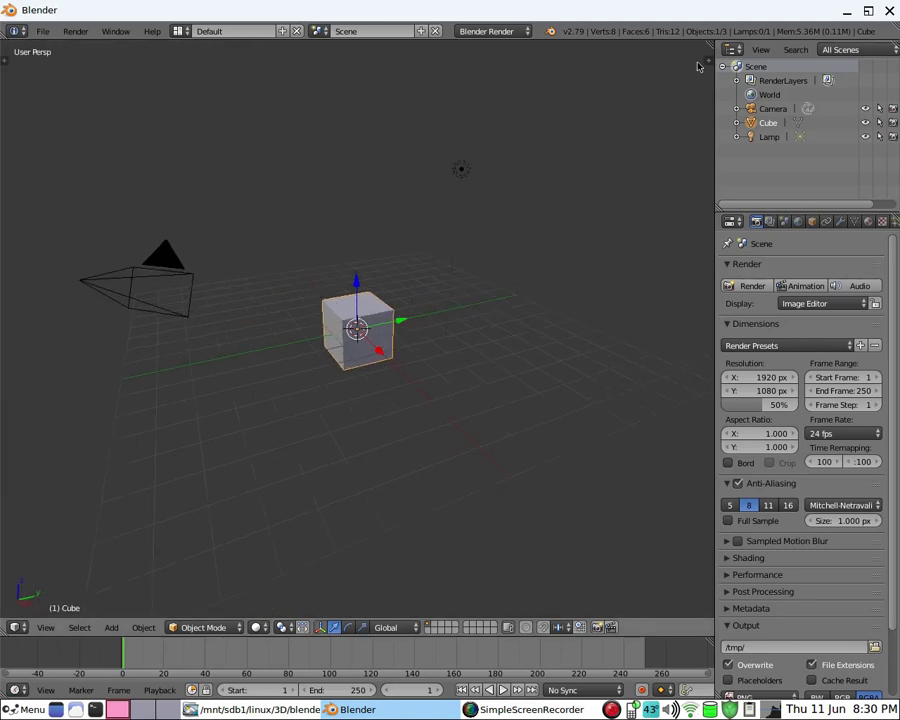
key("n")
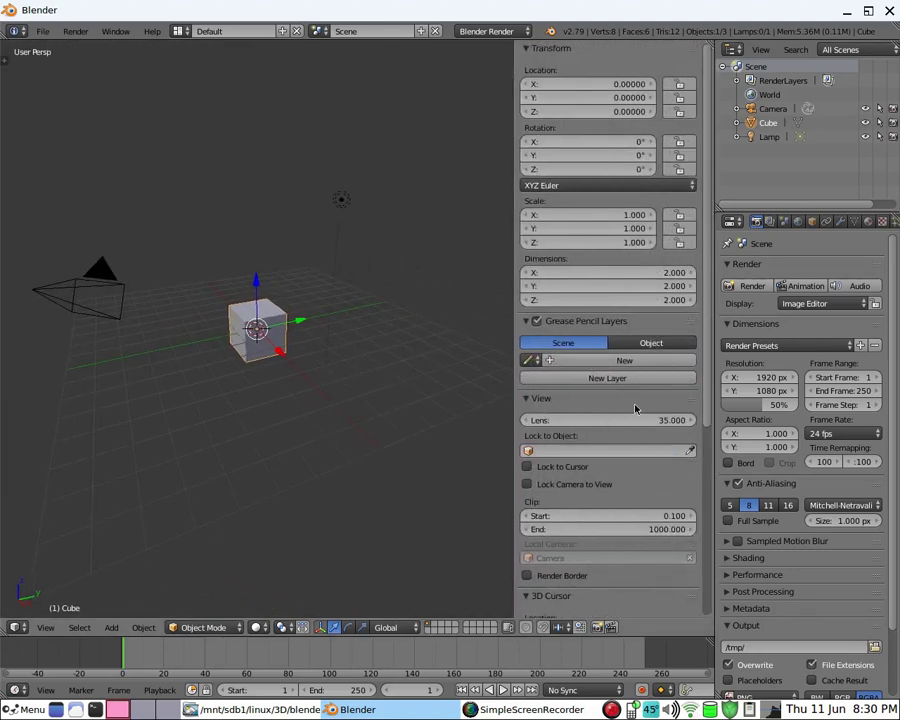
scroll(634, 408, "down", 7)
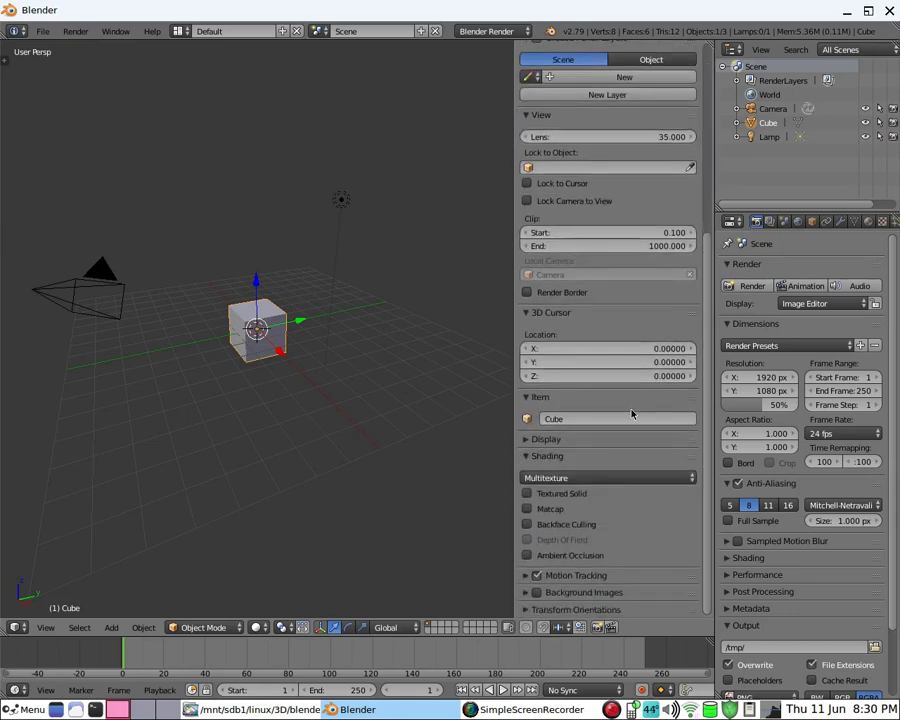
scroll(620, 408, "up", 7)
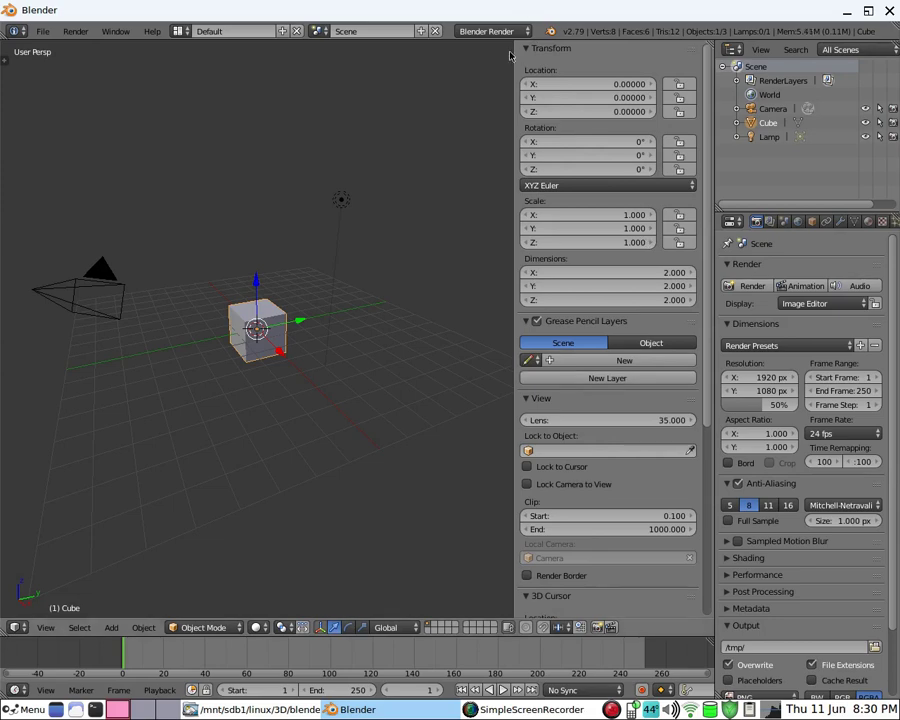
key("n")
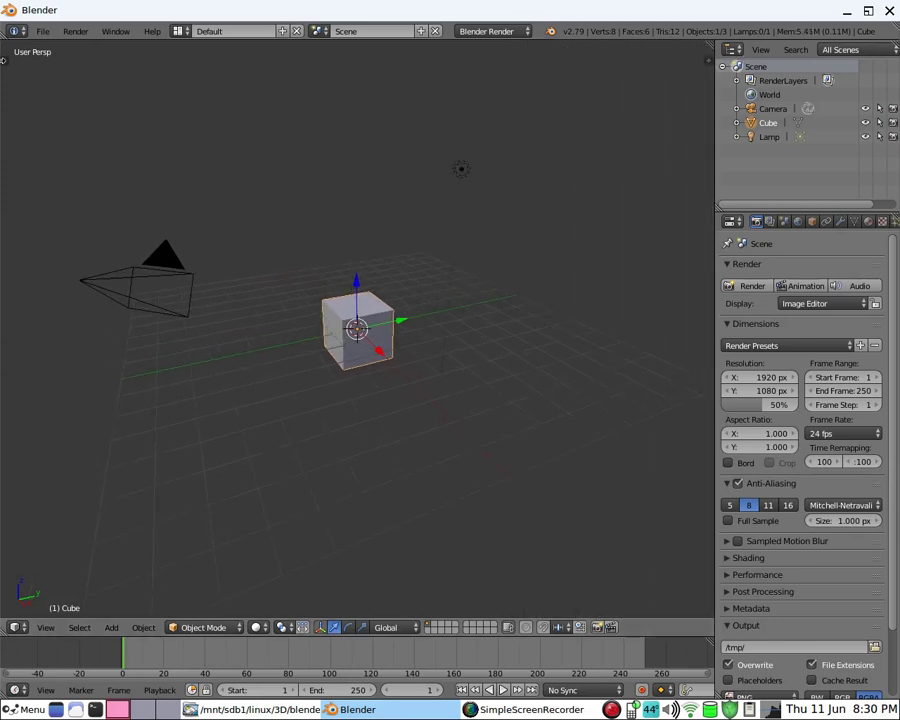
left_click(23, 627)
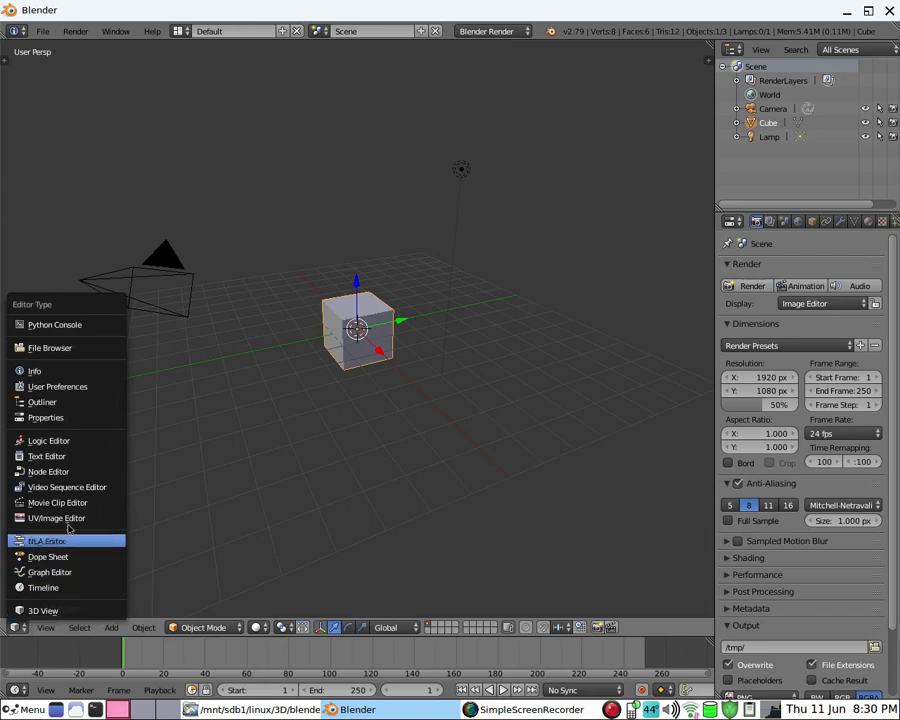
Leave the timeline's editor type unchanged and zoom and tilt the view closer to the cube
left_click(323, 184)
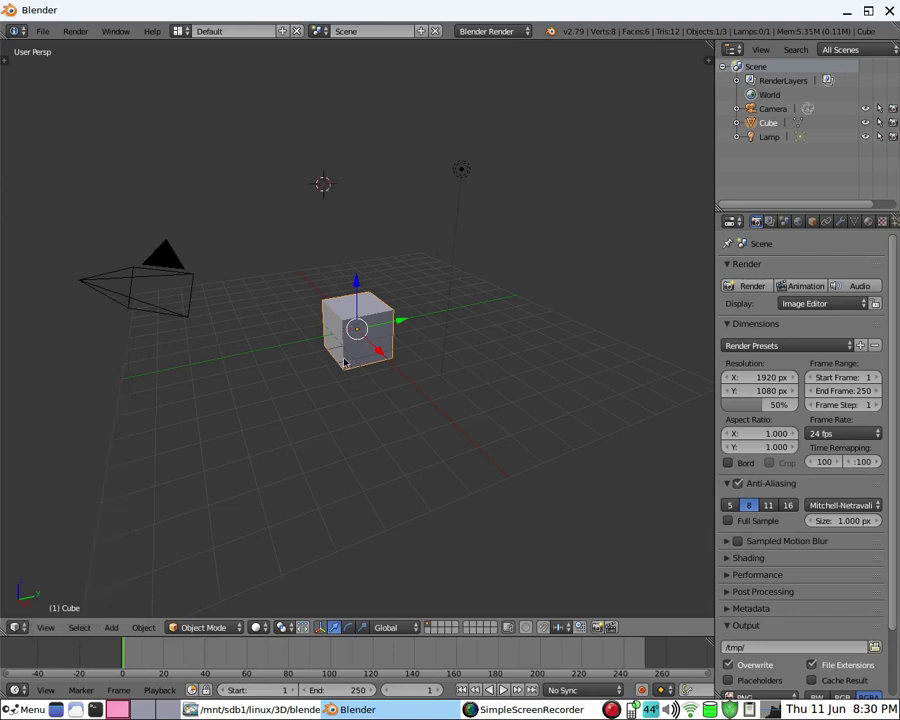
scroll(341, 352, "up", 3)
middle_click_drag(341, 352, 340, 320)
Reopen and narrow the tool shelf, then open and collapse the properties sidebar
left_click(5, 47)
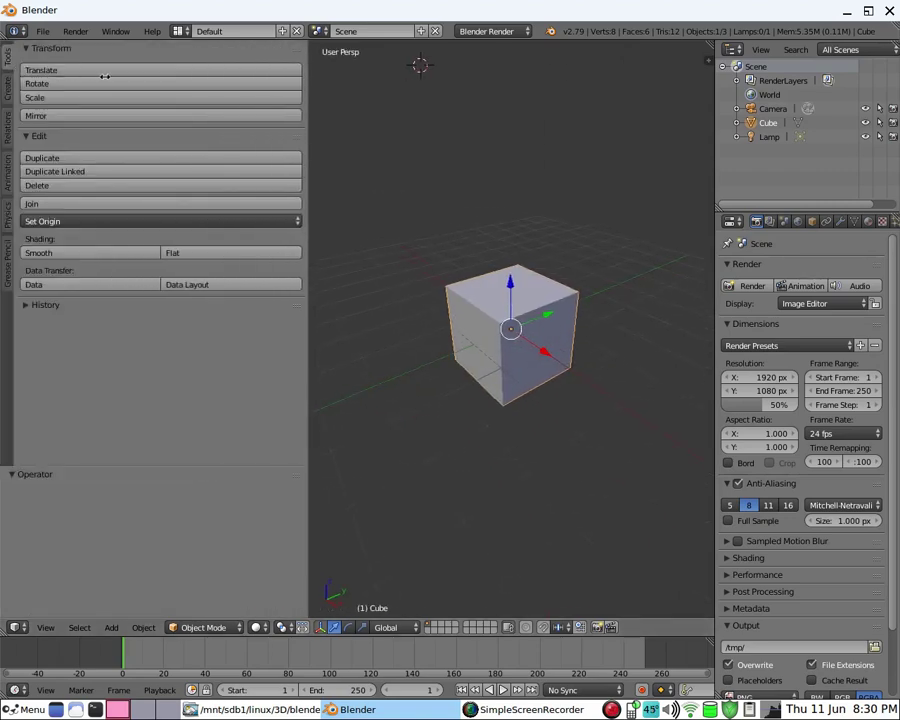
left_click_drag(104, 76, 54, 66)
key("n")
left_click_drag(482, 63, 702, 62)
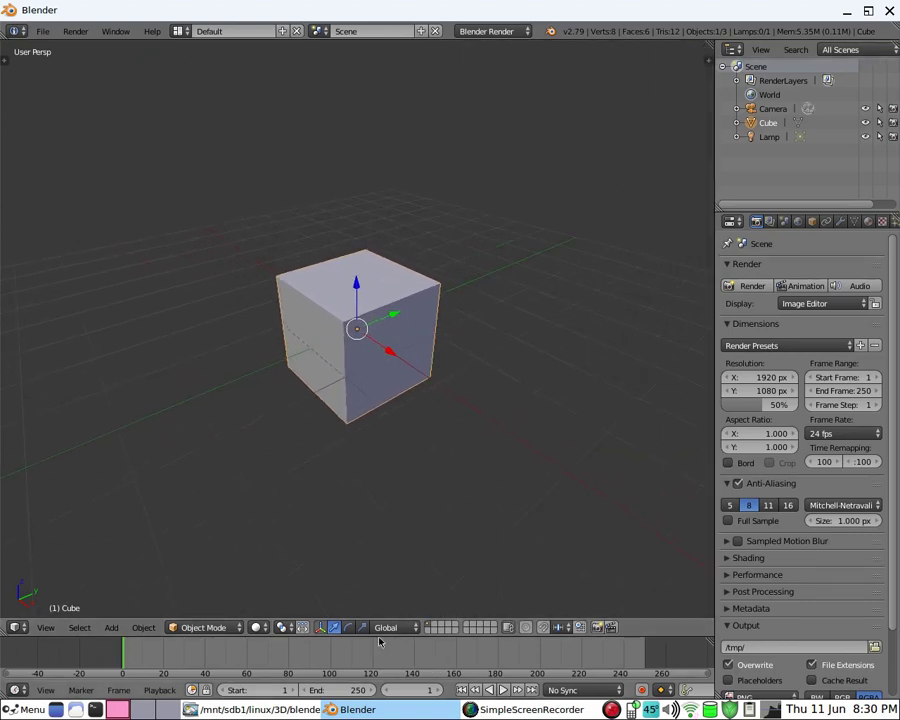
Raise the 3D View/Timeline border to enlarge the timeline, then fine-tune its height
left_click_drag(380, 638, 404, 432)
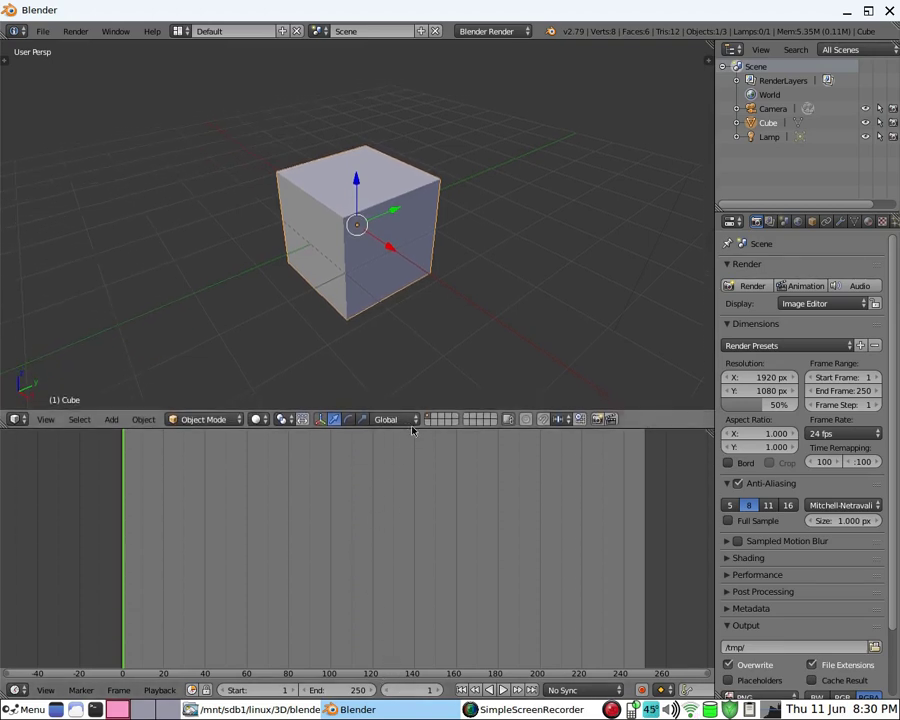
left_click_drag(412, 430, 416, 502)
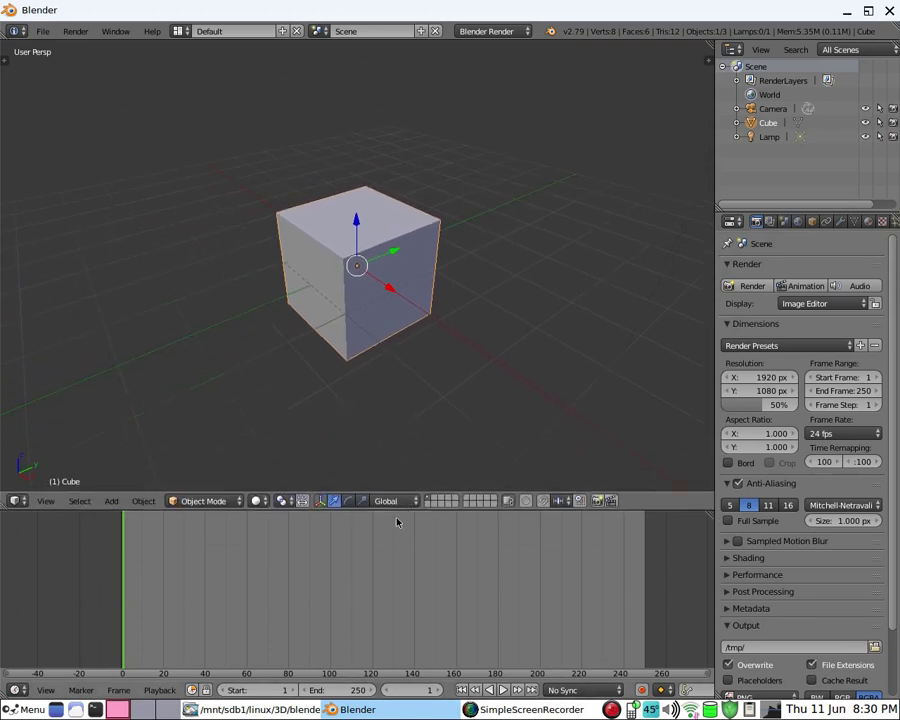
Use Join Area on the 3D View/Timeline border to merge the timeline into the 3D view
right_click(398, 510)
right_click(420, 510)
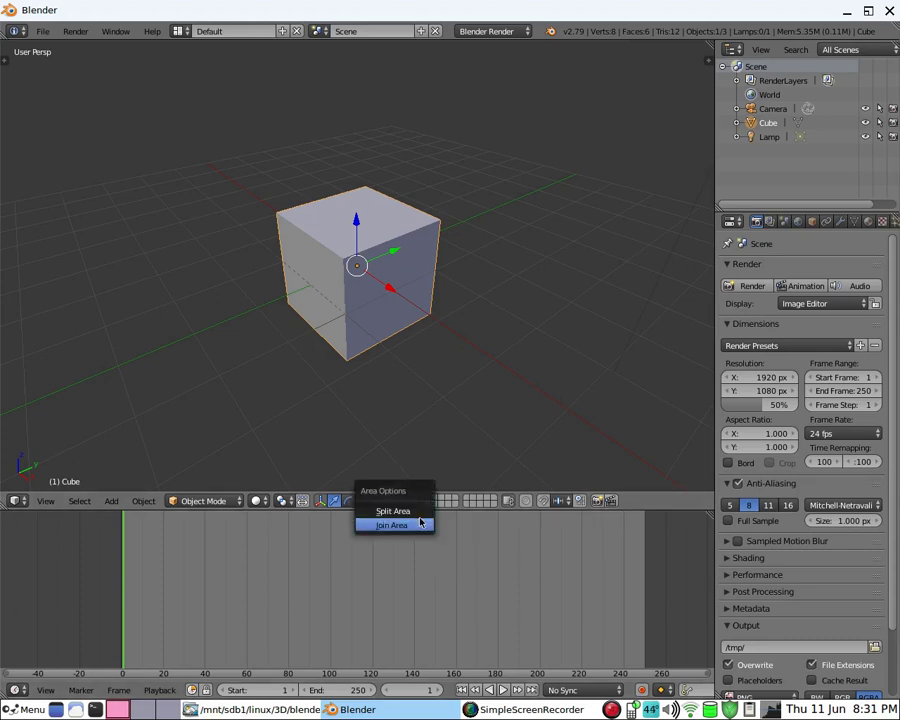
left_click(420, 524)
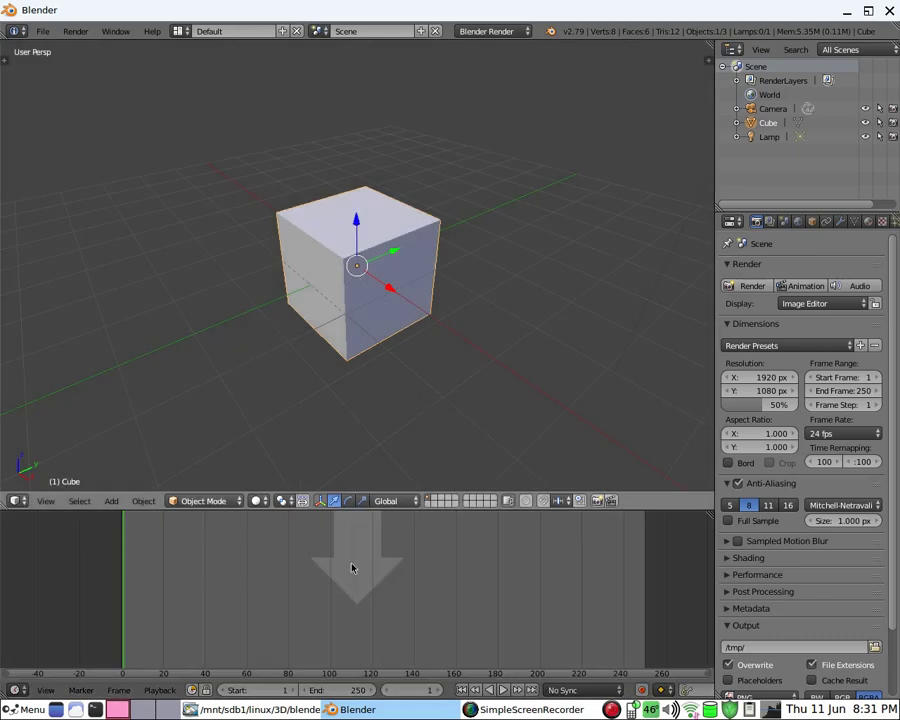
left_click_drag(351, 568, 350, 566)
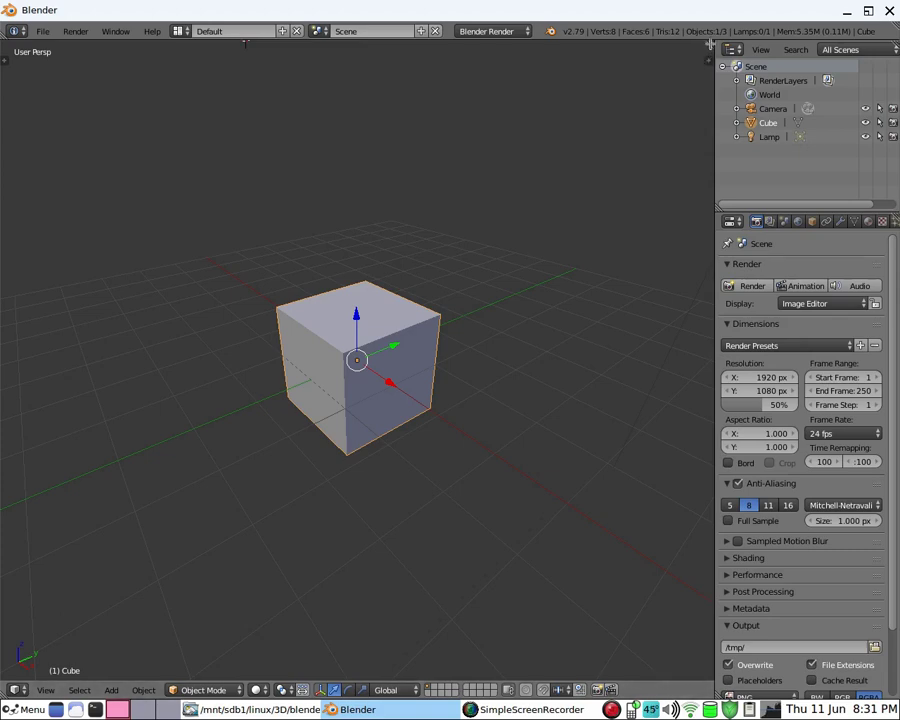
Split the 3D view into two side-by-side viewports, joining the extra middle view back
left_click_drag(707, 47, 348, 193)
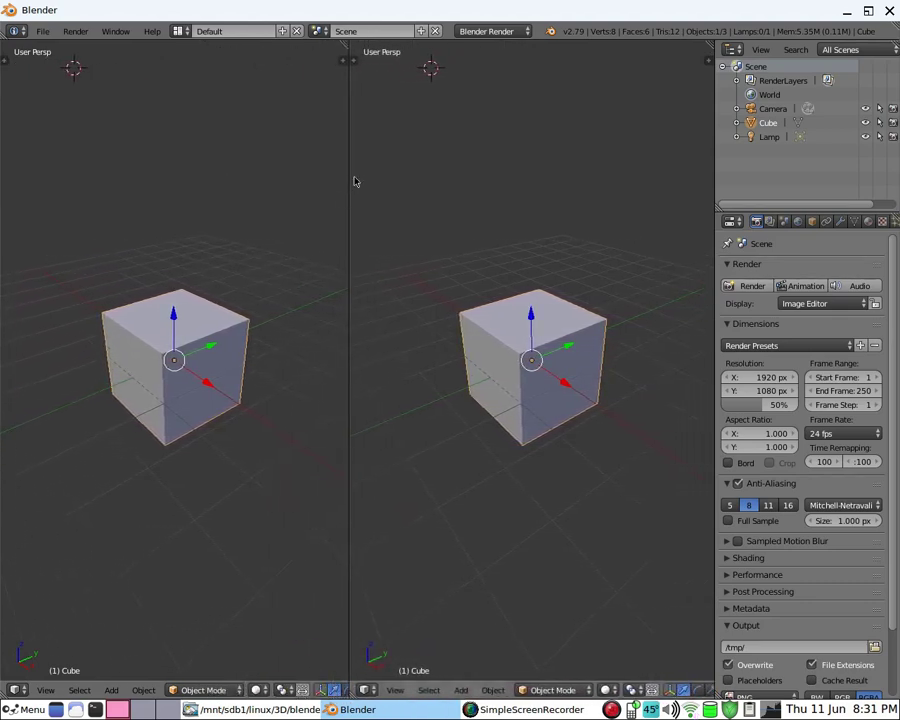
left_click_drag(344, 55, 228, 293)
right_click(232, 292)
left_click(237, 291)
left_click(276, 313)
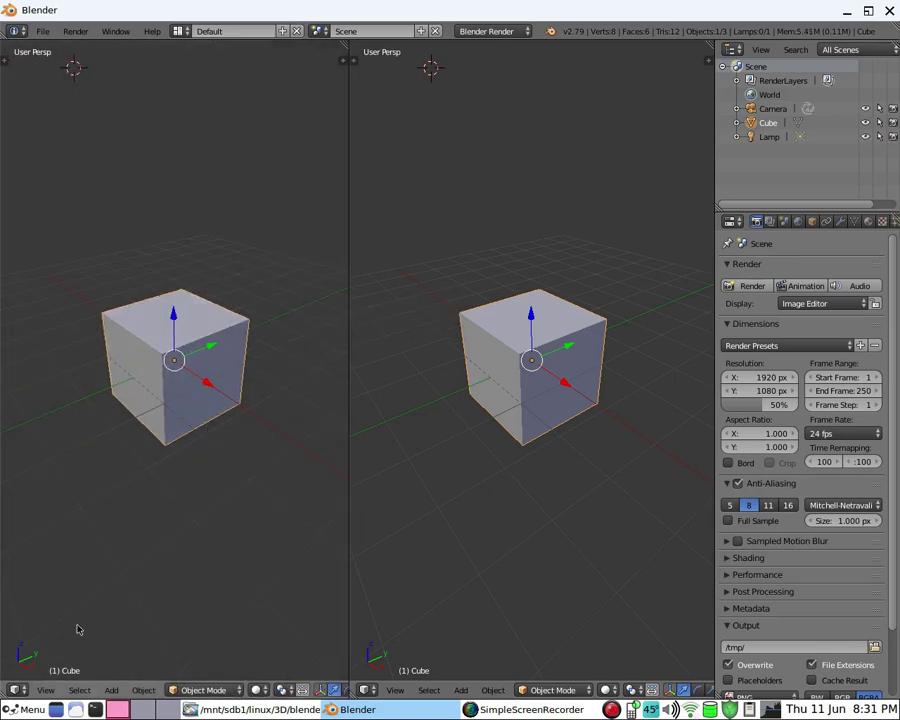
Split each column into top and bottom halves to form a 2×2 grid of viewports
left_click_drag(10, 690, 4, 384)
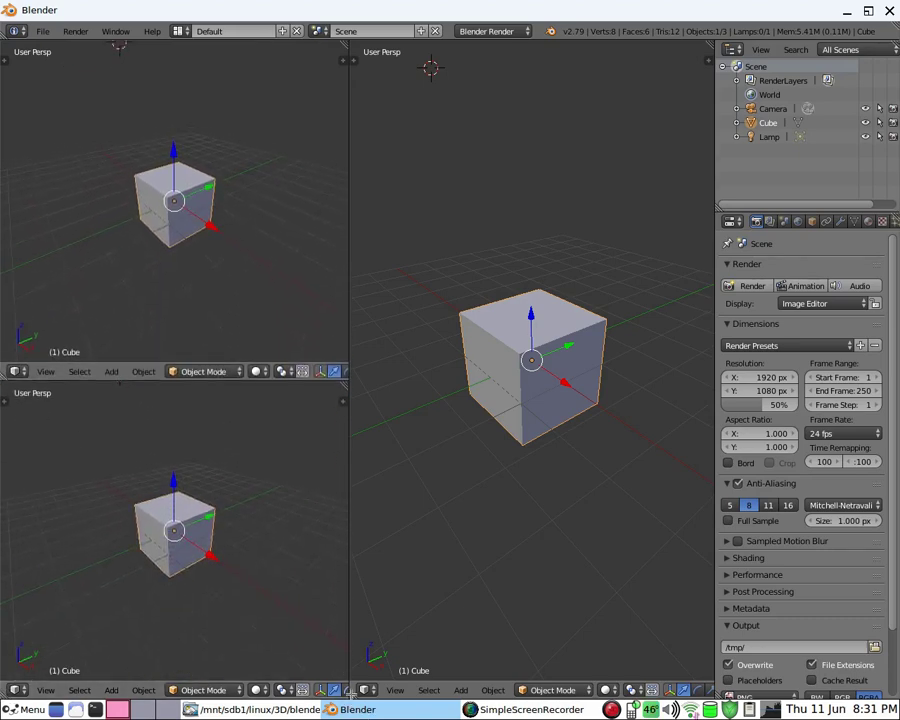
left_click_drag(352, 688, 542, 477)
right_click(538, 480)
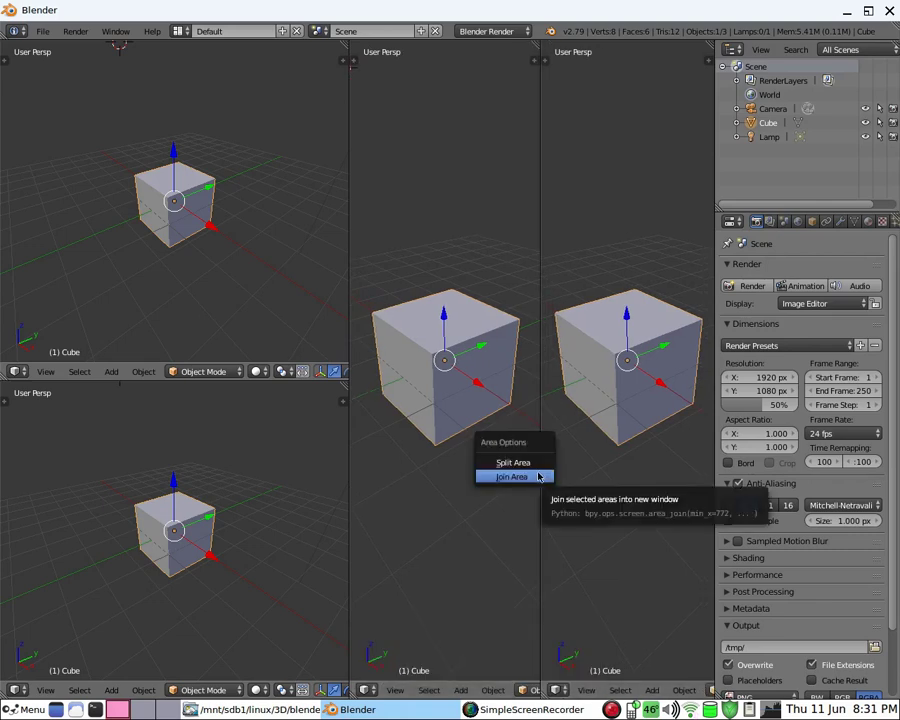
left_click(535, 477)
left_click(504, 380)
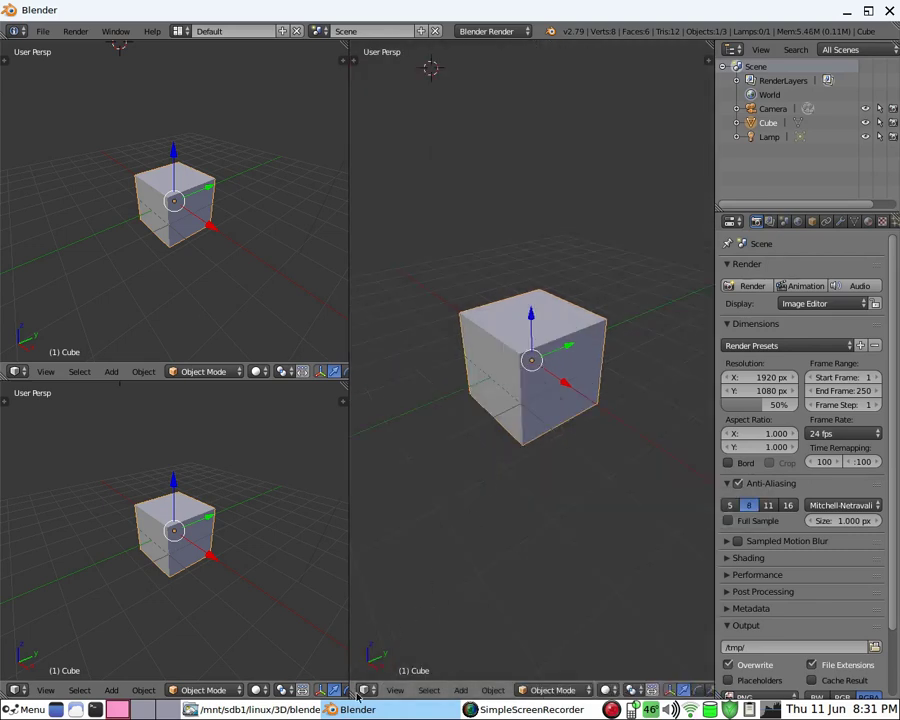
left_click_drag(354, 694, 392, 374)
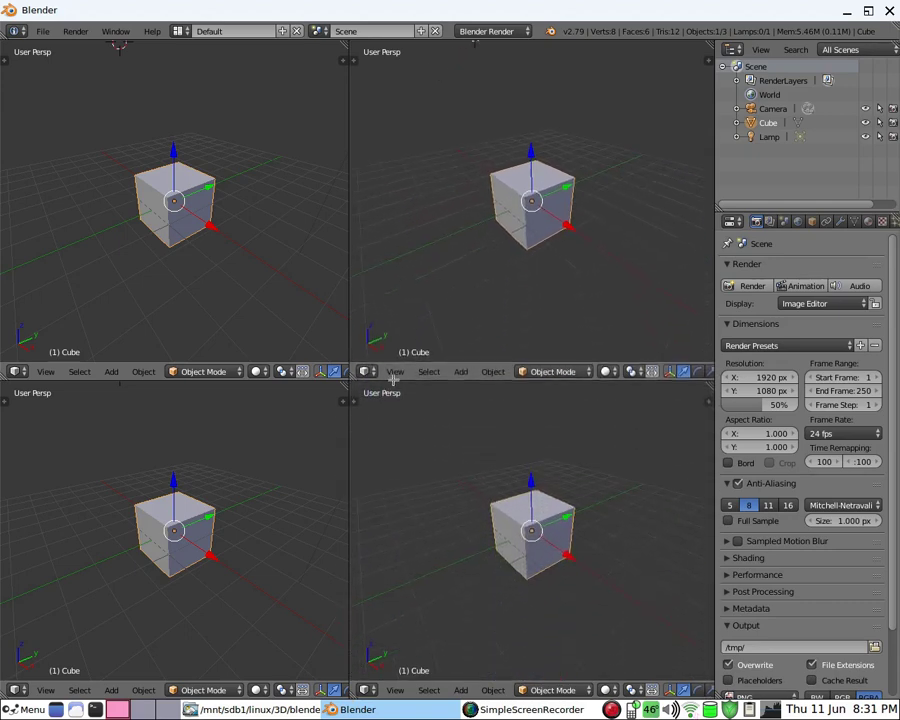
mouse_move(348, 477)
left_mouse_down()
mouse_move(370, 478)
mouse_move(350, 478)
mouse_move(358, 478)
left_mouse_up()
Shorten the top row, then set top-left to Front Ortho and top-right to Right Ortho
left_click_drag(266, 387, 262, 370)
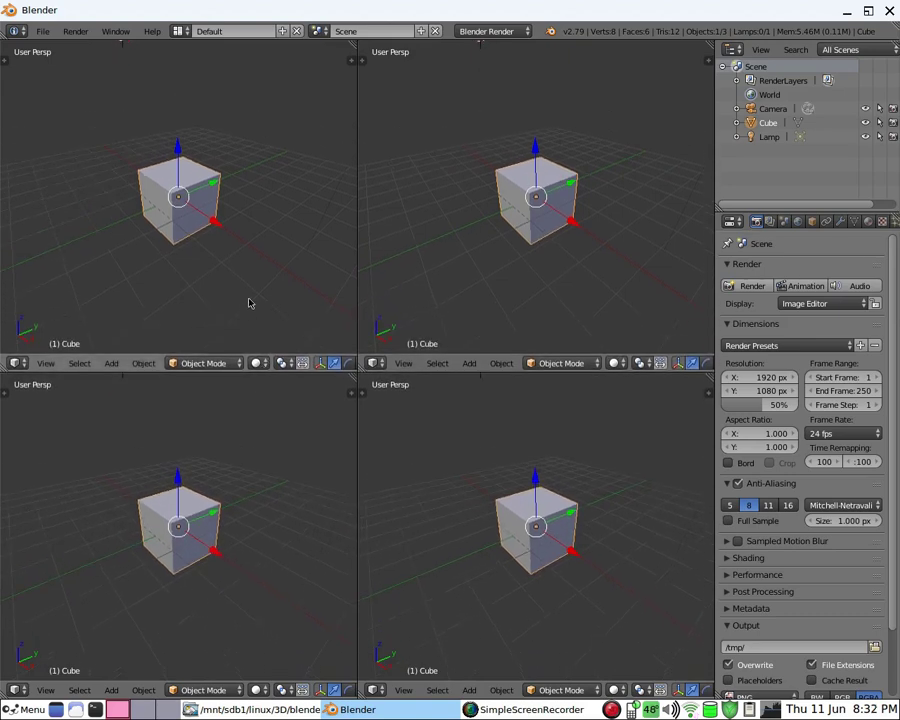
key("KP_1")
key("KP_5")
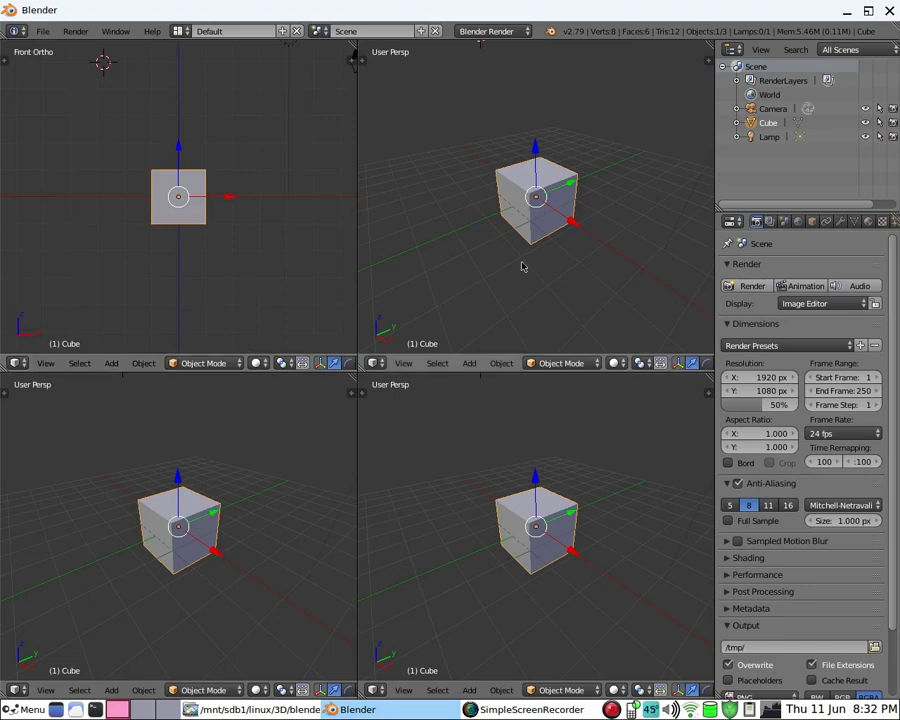
key("KP_9")
key("KP_5")
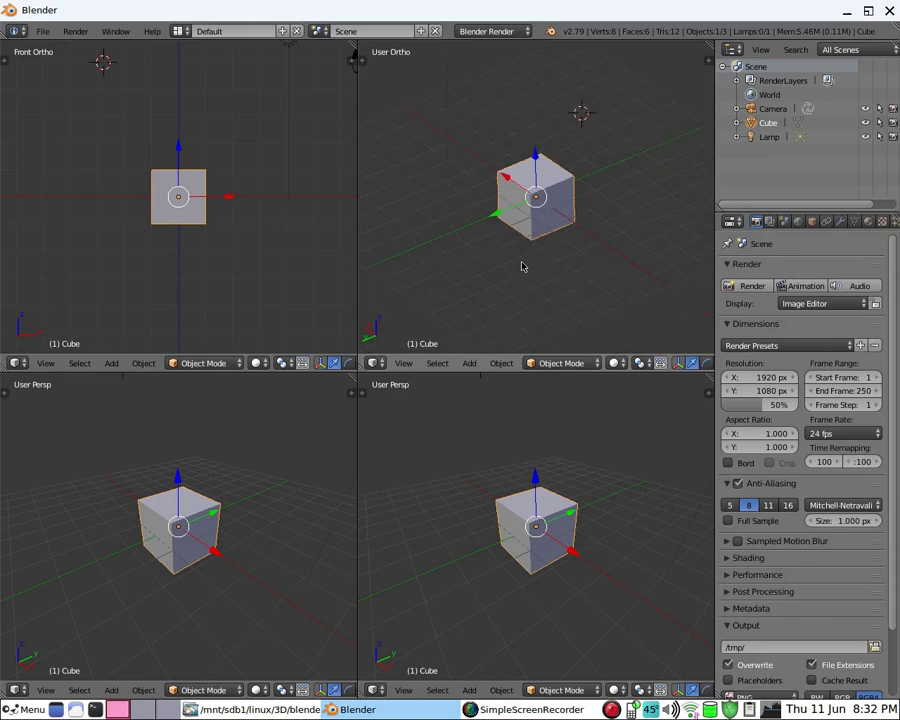
key("KP_3")
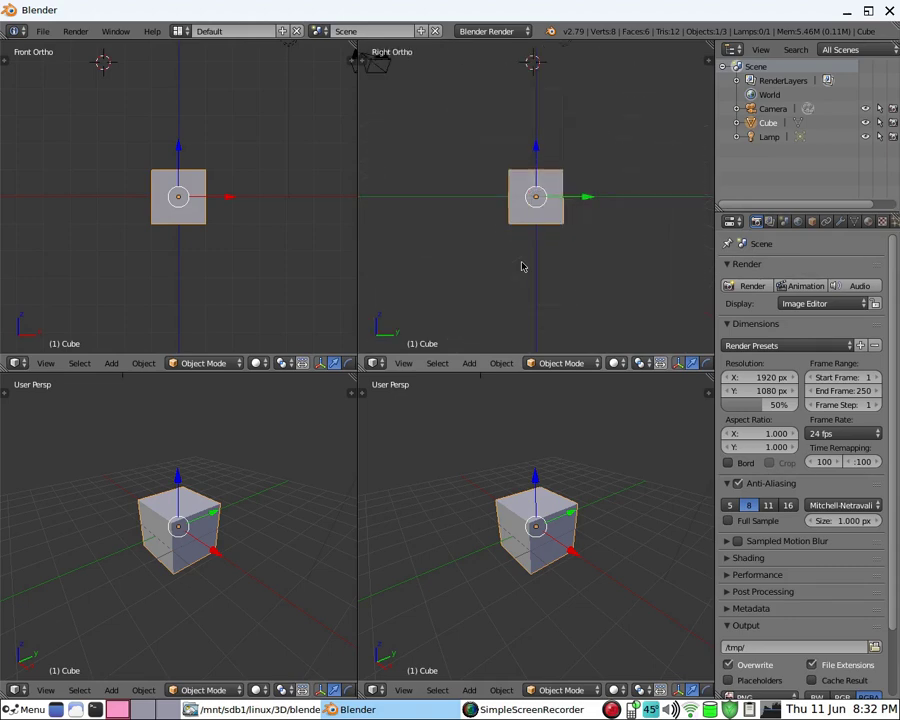
Switch the right, front and lower-left perspective views to wireframe display
key("z")
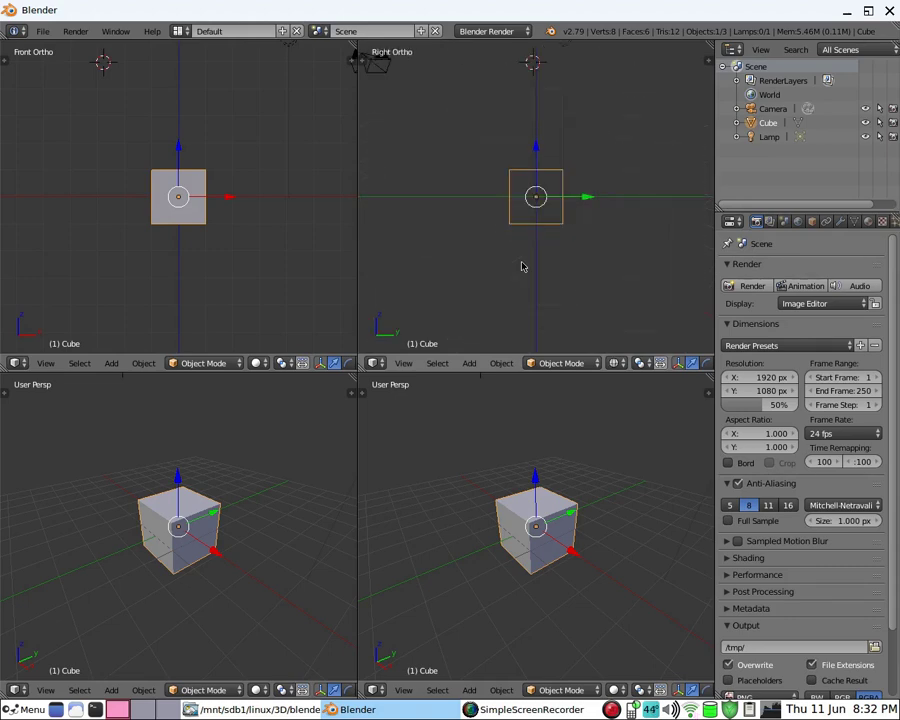
key("z")
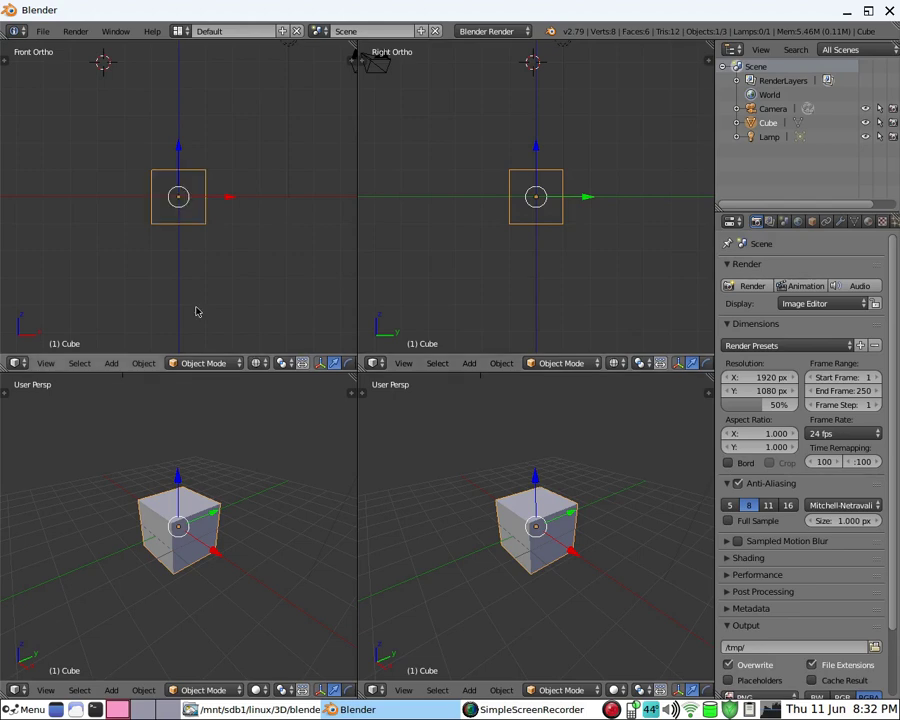
key("z")
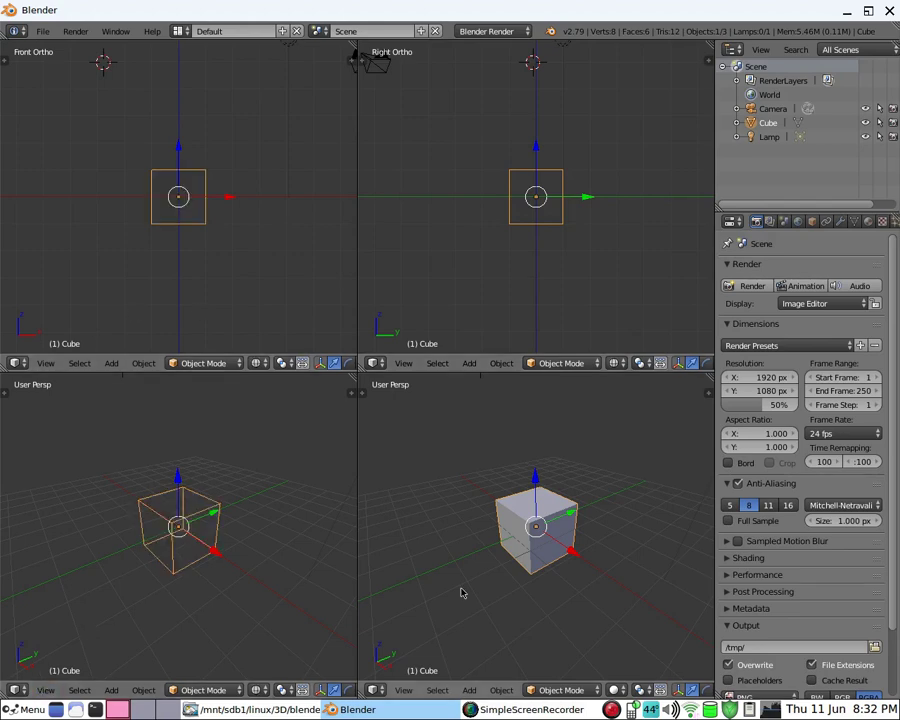
Zoom and orbit the lower-right view around the cube, then raise the top/bottom viewport border slightly
middle_click_drag(430, 545, 519, 550)
scroll(470, 539, "up", 4)
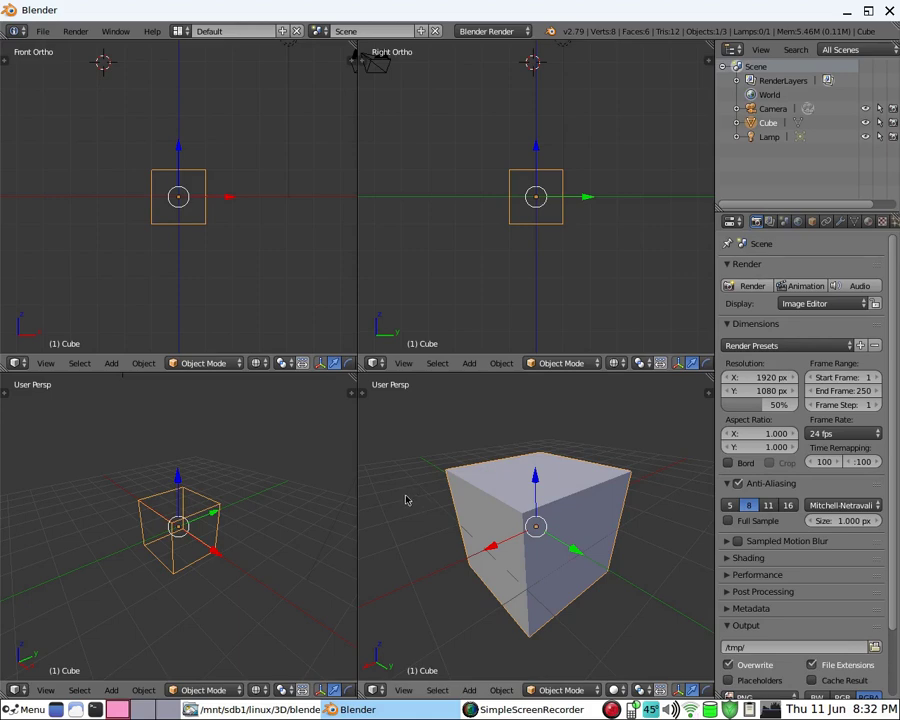
middle_click_drag(477, 530, 550, 537)
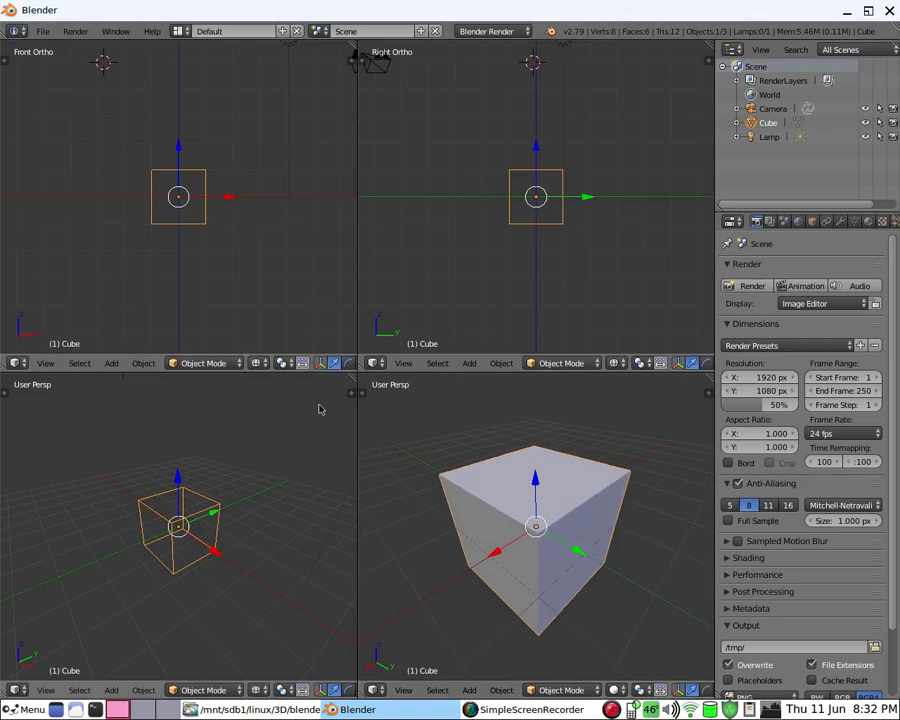
mouse_move(316, 374)
left_mouse_down()
mouse_move(316, 318)
mouse_move(317, 361)
left_mouse_up()
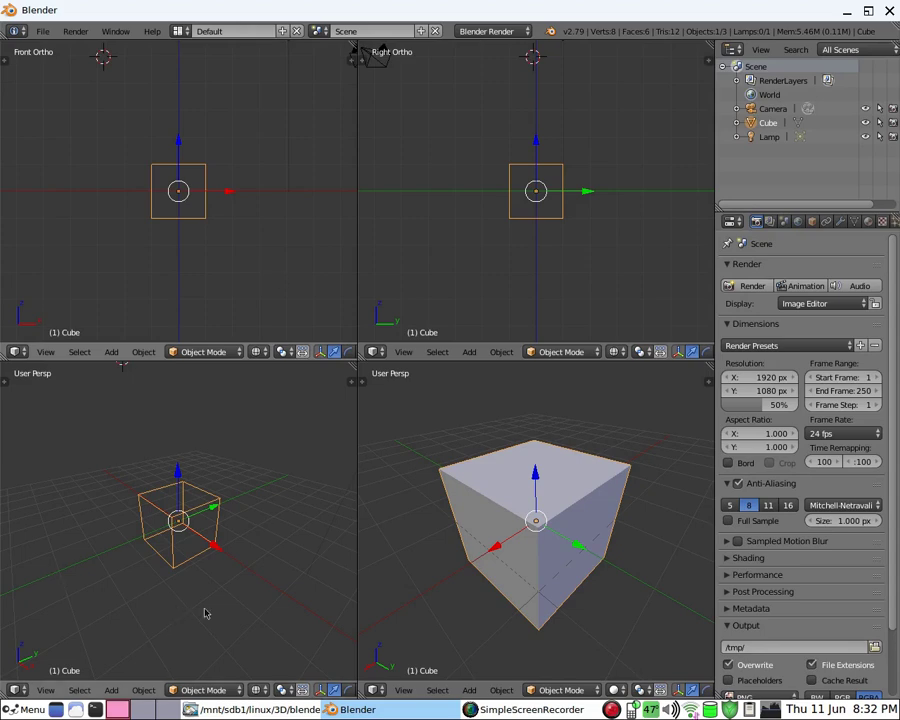
Browse the Object and Add menus, bring up User Preferences from File, and re-maximize the main window
left_click(501, 690)
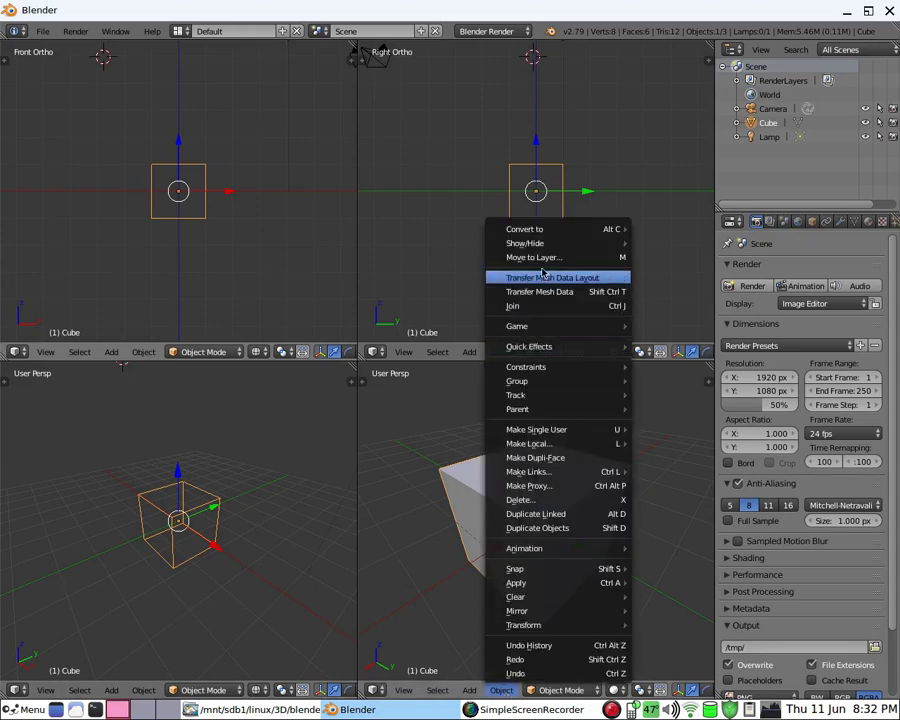
left_click(469, 690)
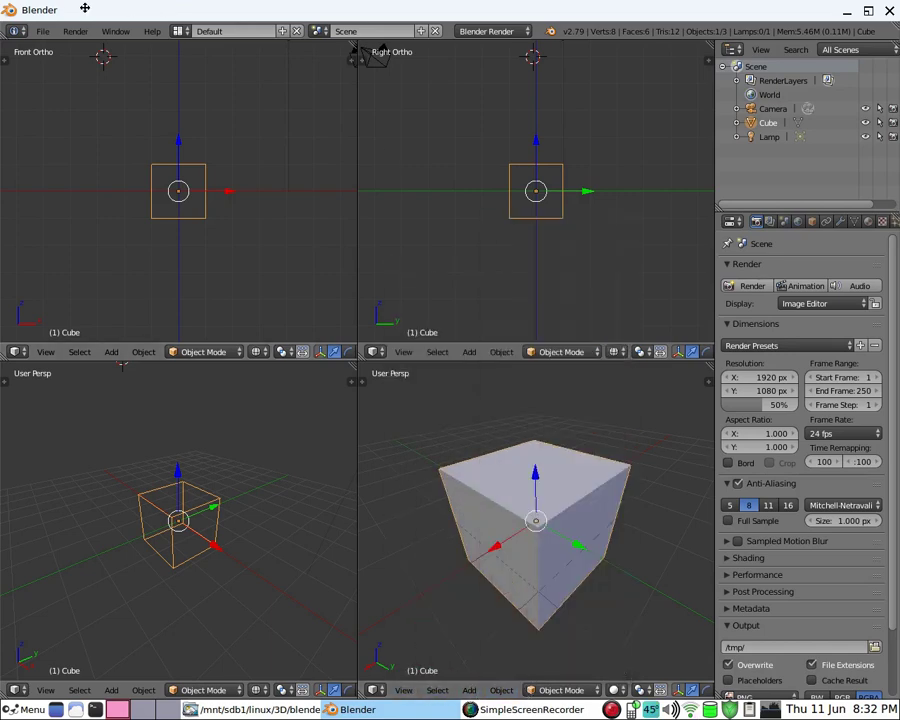
left_click(43, 31)
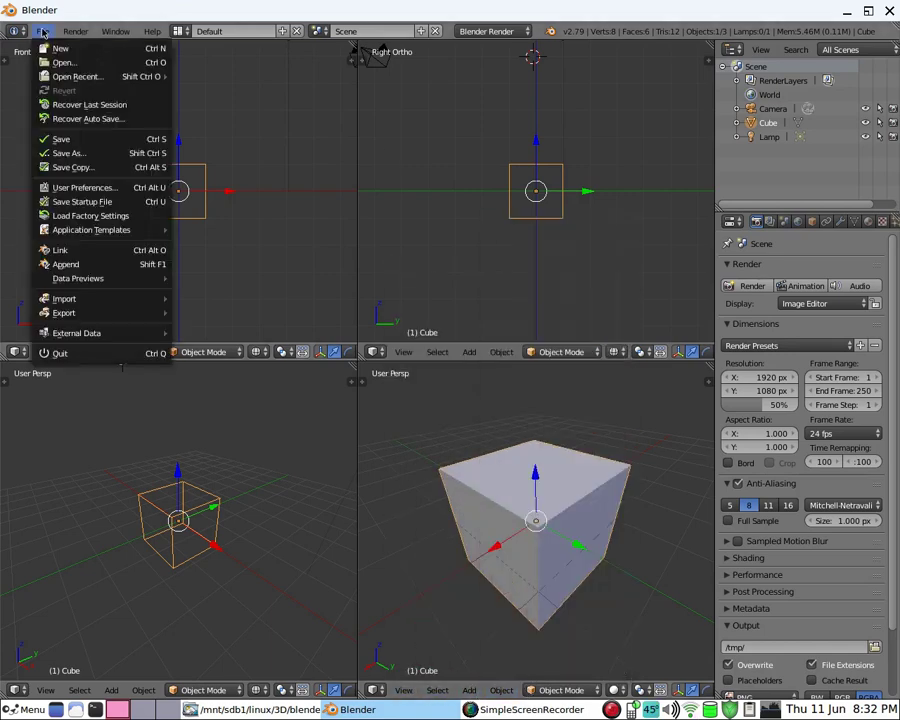
left_click(60, 190)
left_click_drag(143, 8, 195, 12)
left_click(811, 15)
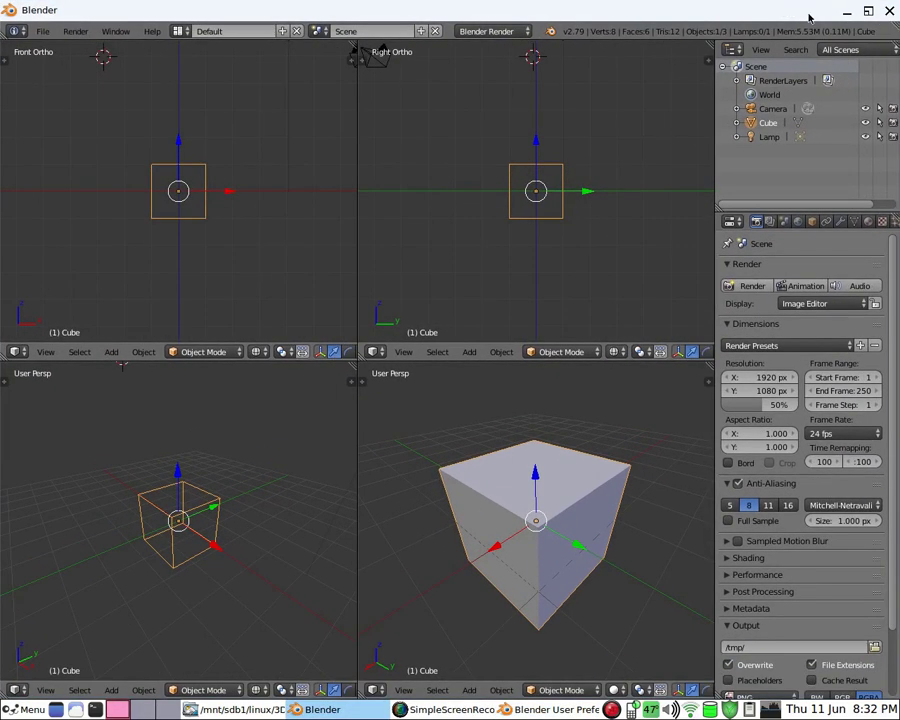
Reopen User Preferences, centre the window, and scroll through the Add-ons list
left_click(44, 33)
left_click(108, 240)
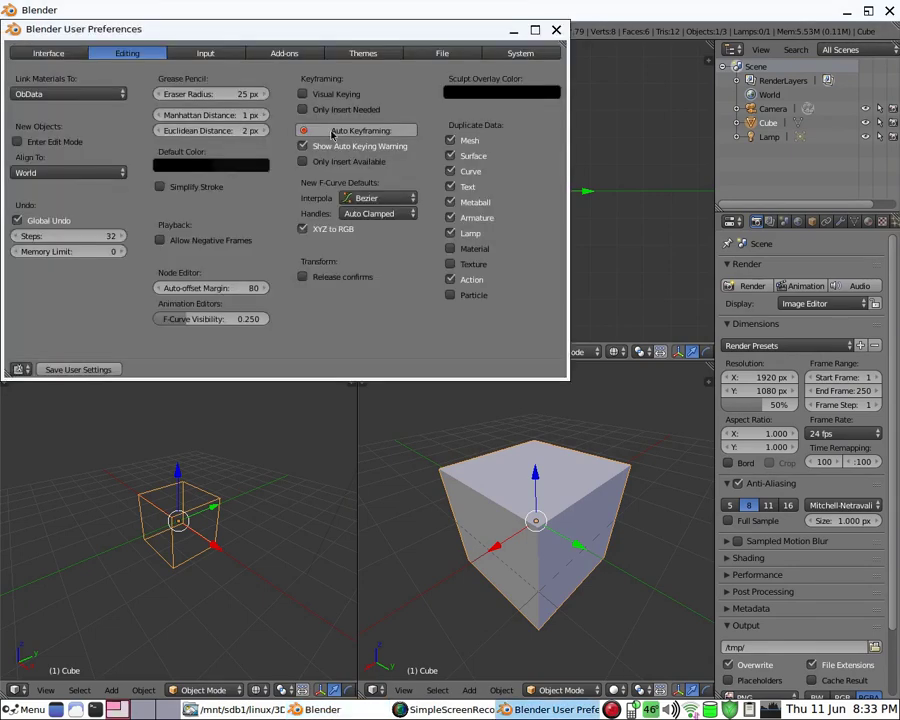
left_click_drag(350, 30, 450, 151)
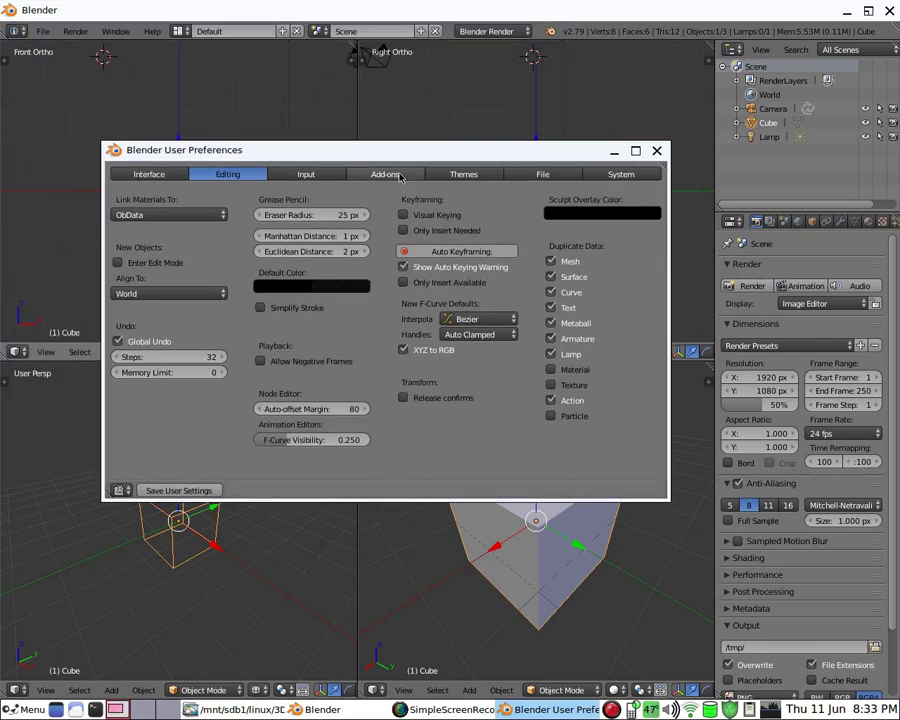
left_click(386, 174)
scroll(414, 338, "down", 8)
scroll(412, 333, "up", 7)
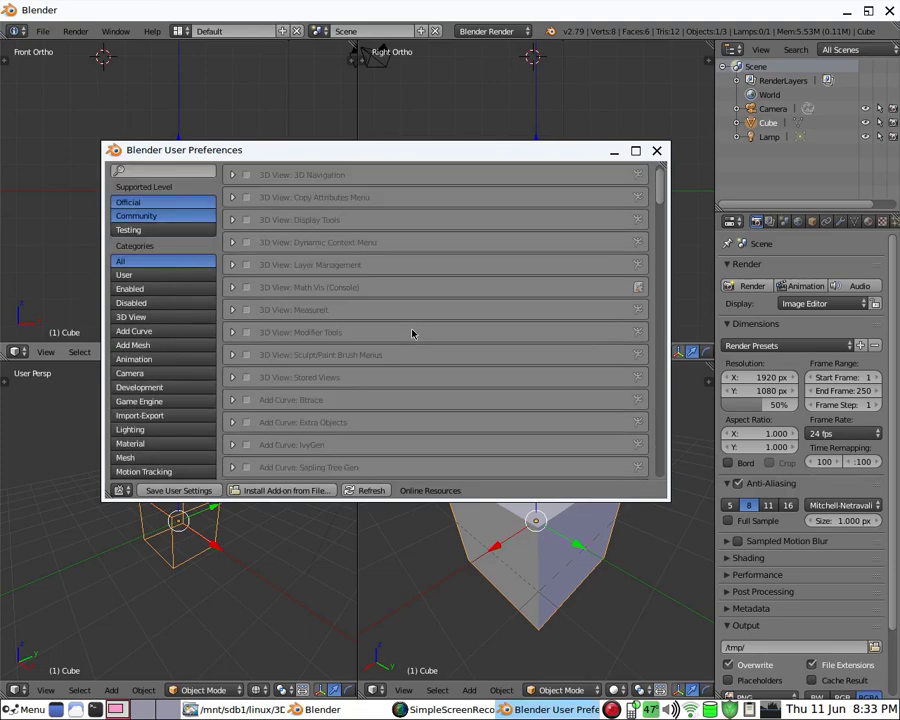
scroll(412, 333, "up", 1)
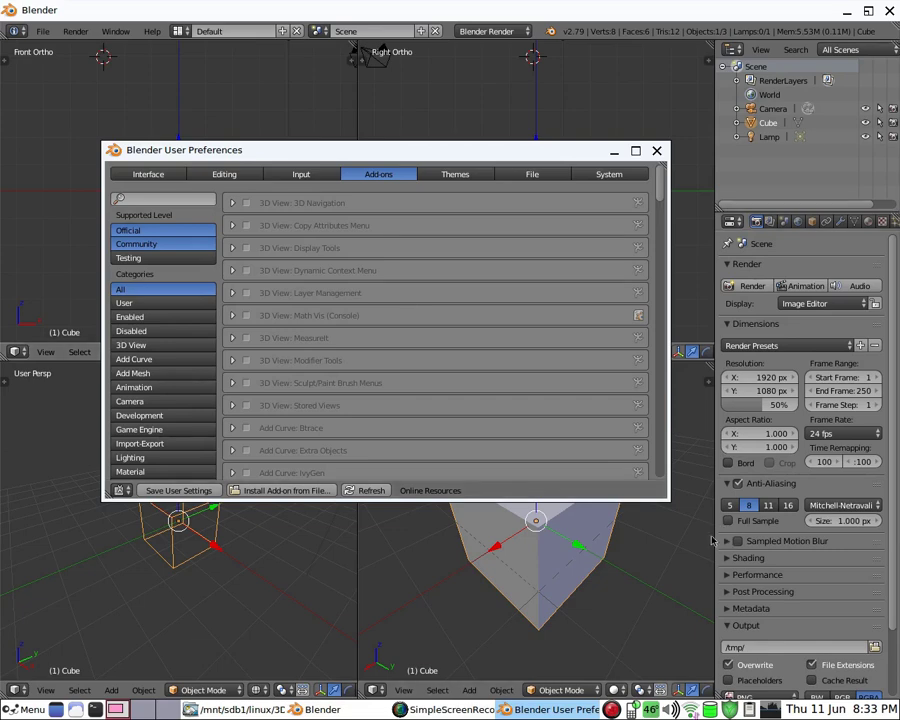
Enlarge the preferences window to show more add-ons and nudge it slightly higher
left_click_drag(667, 497, 659, 611)
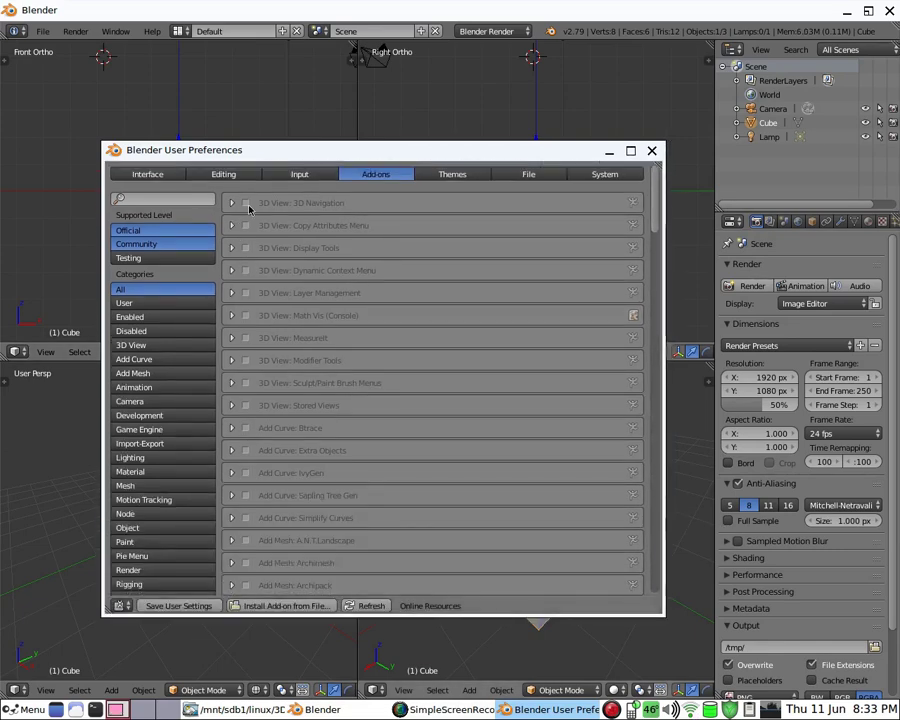
mouse_move(331, 152)
left_mouse_down()
mouse_move(348, 154)
mouse_move(336, 146)
left_mouse_up()
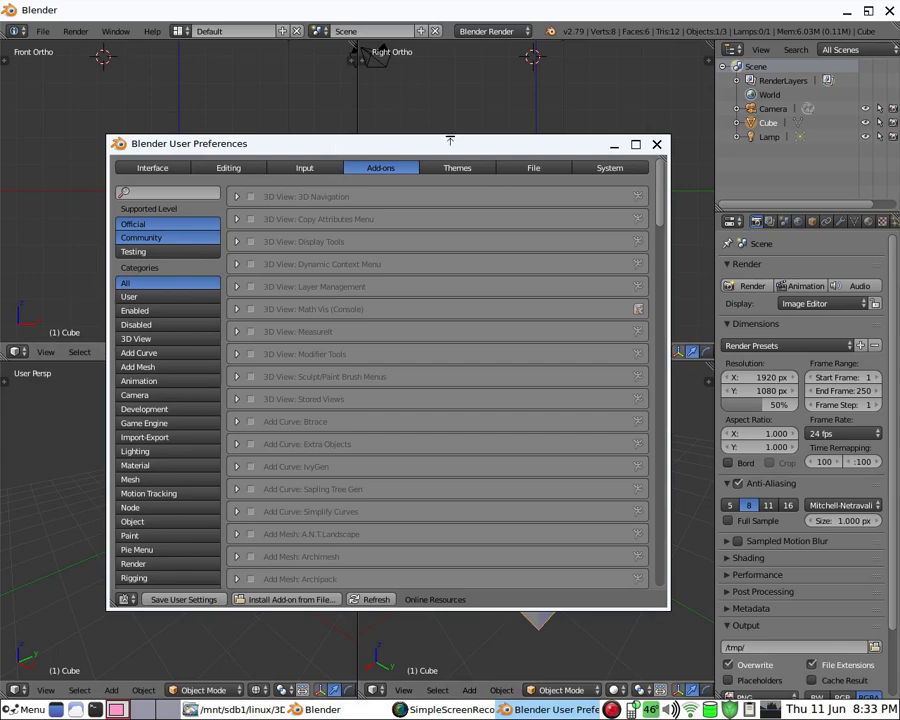
left_click_drag(450, 147, 448, 143)
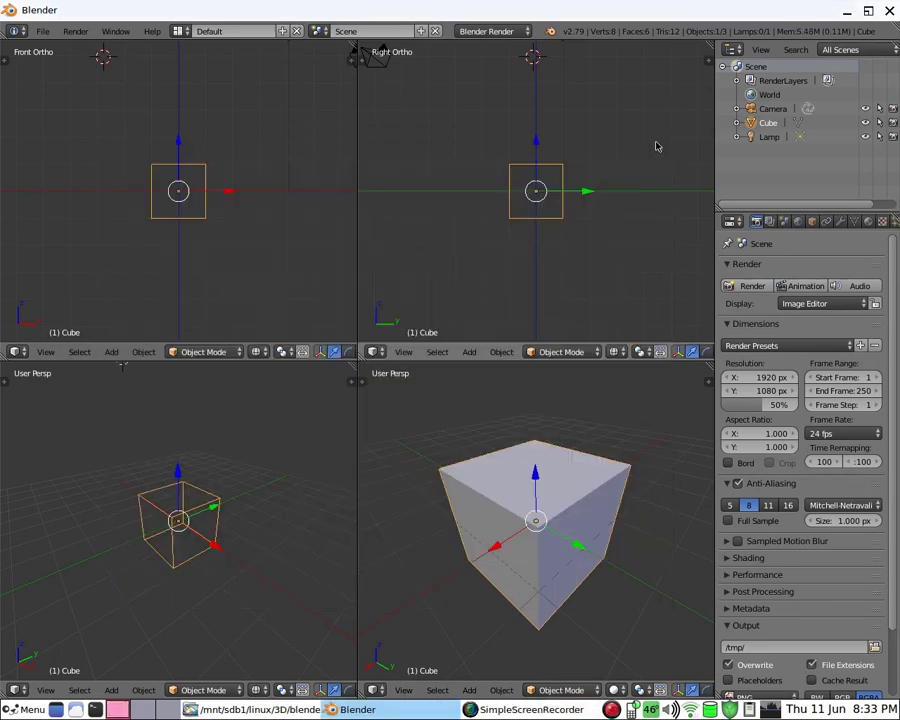